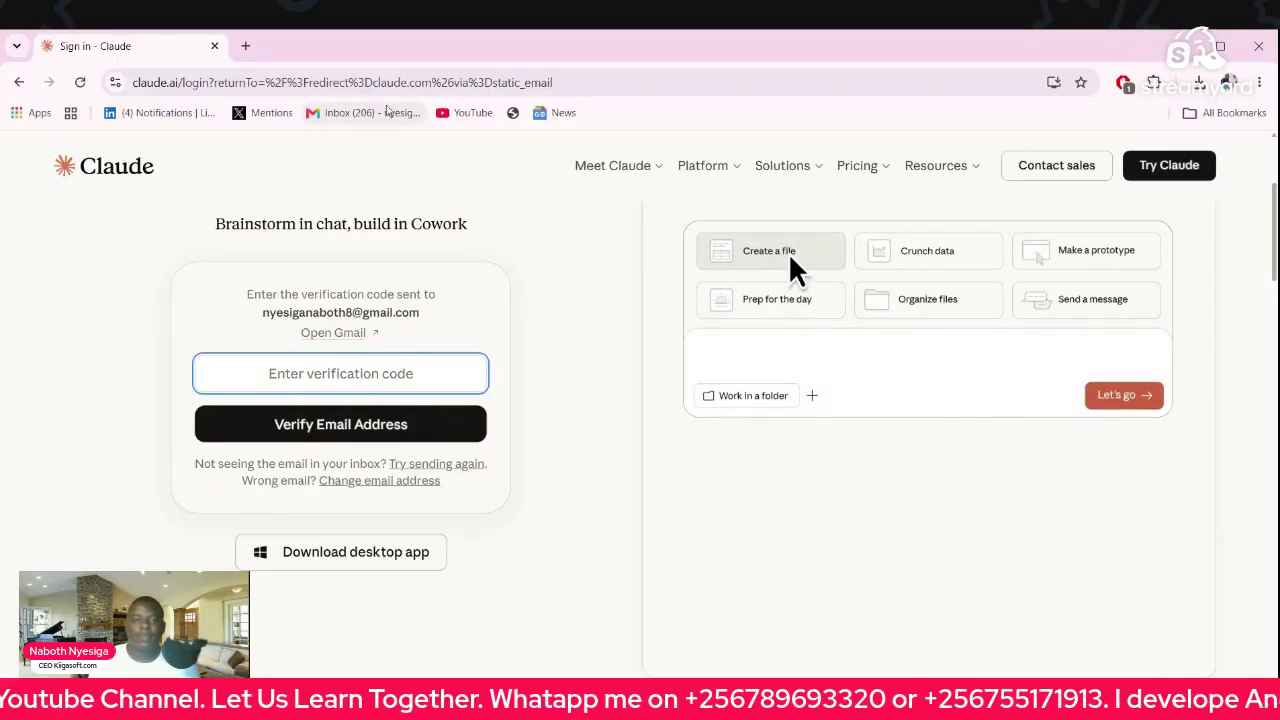
# Load the emailed magic sign-in link in a new tab and retry past the 'link already used' message
pyautogui.click(245, 46)
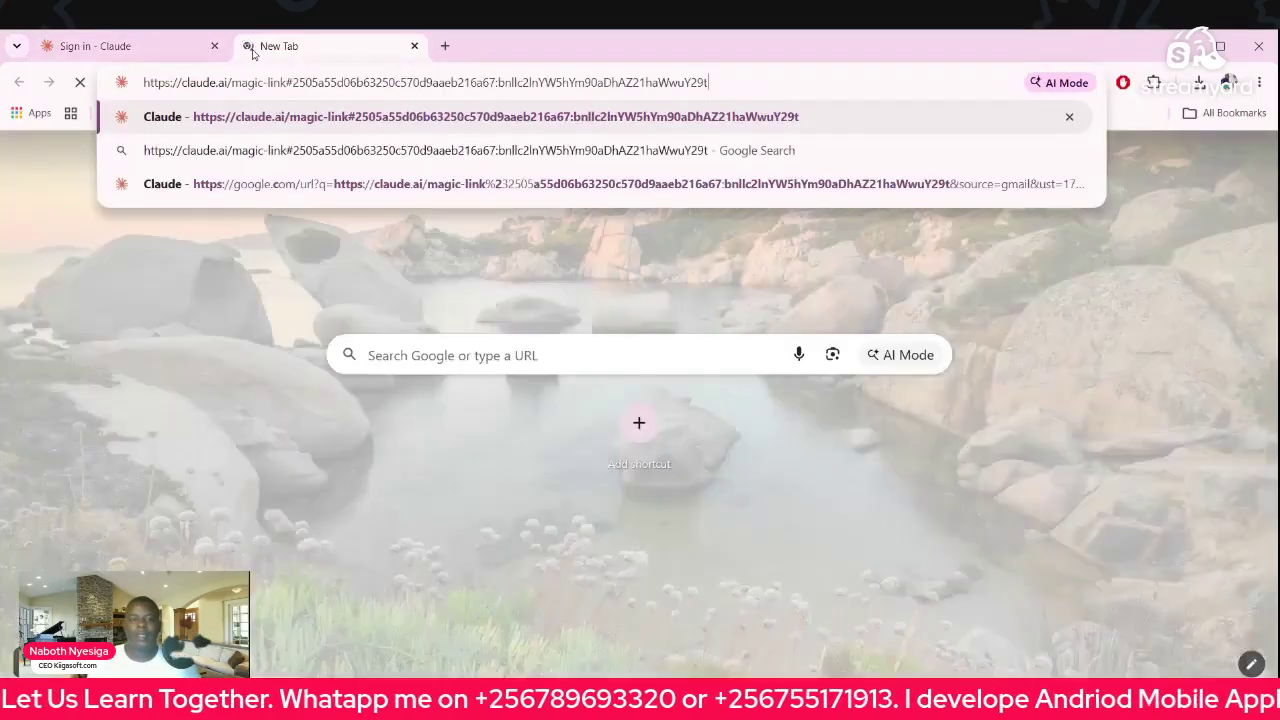
pyautogui.press('Return')
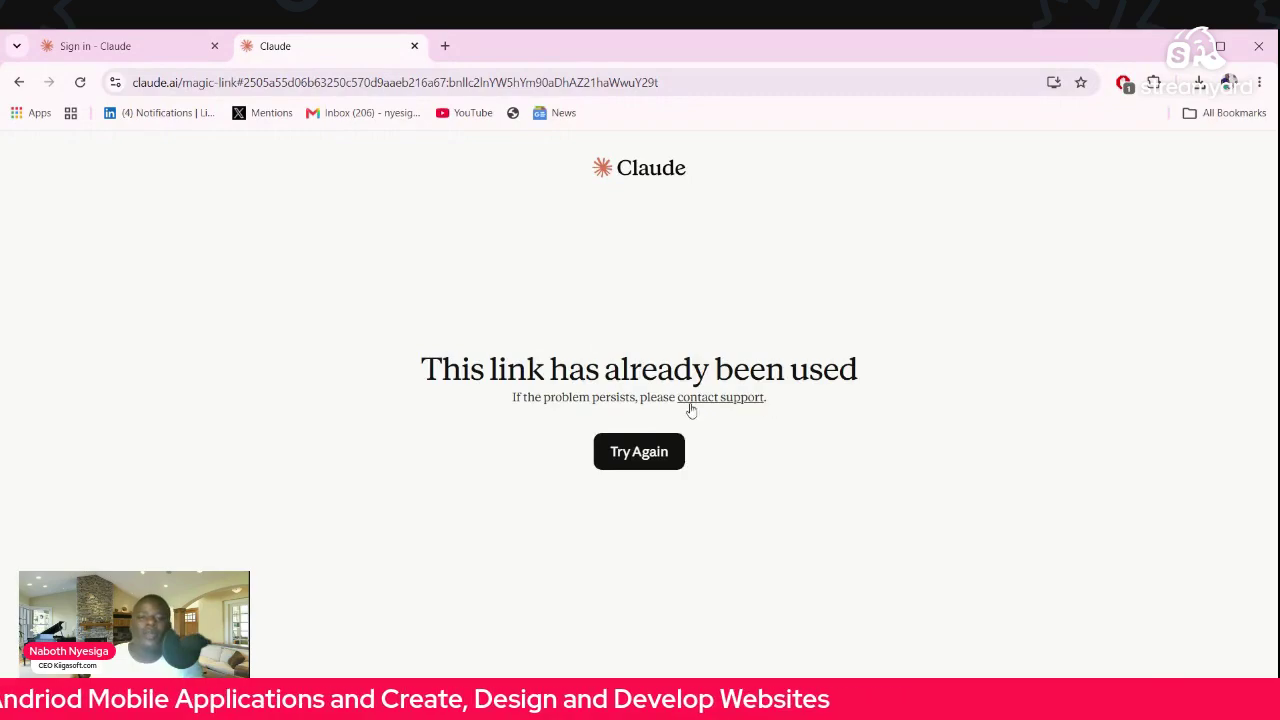
pyautogui.click(655, 464)
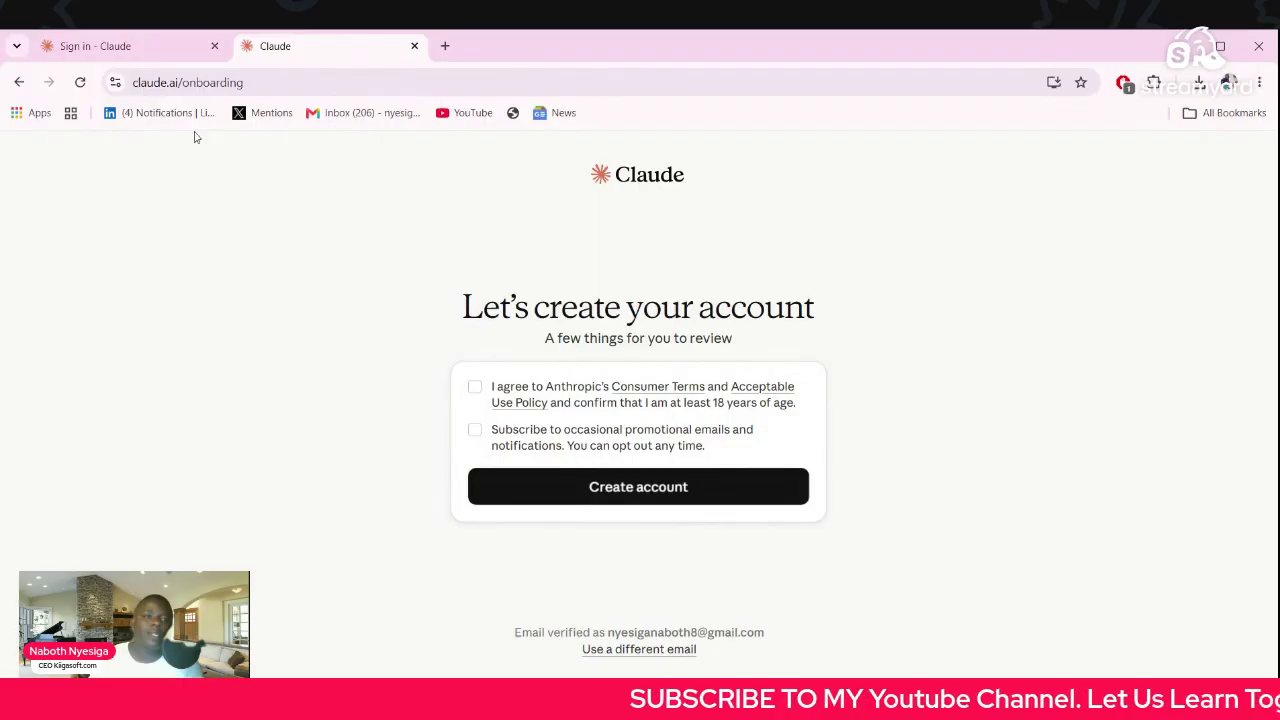
# Close the duplicate Claude tab, then accept the terms, age confirmation and promotional emails
pyautogui.hotkey('ctrl', 'shift', 'Tab')
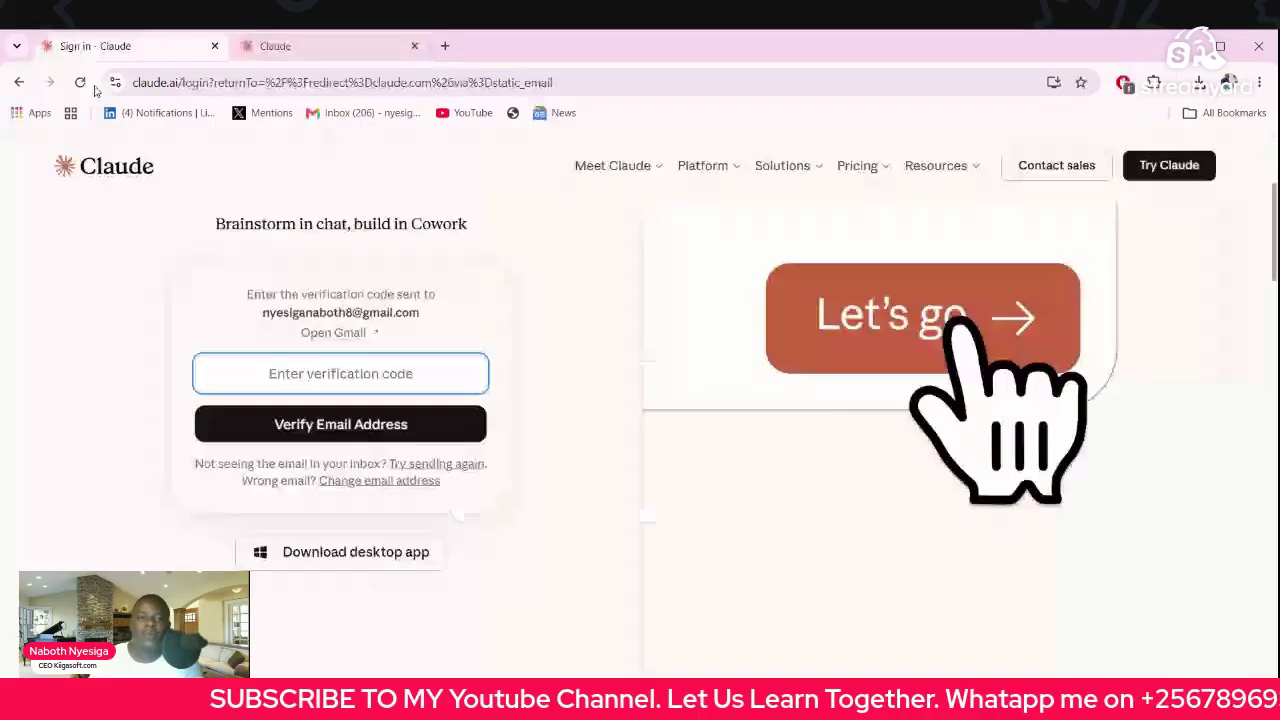
pyautogui.click(80, 82)
pyautogui.click(409, 52)
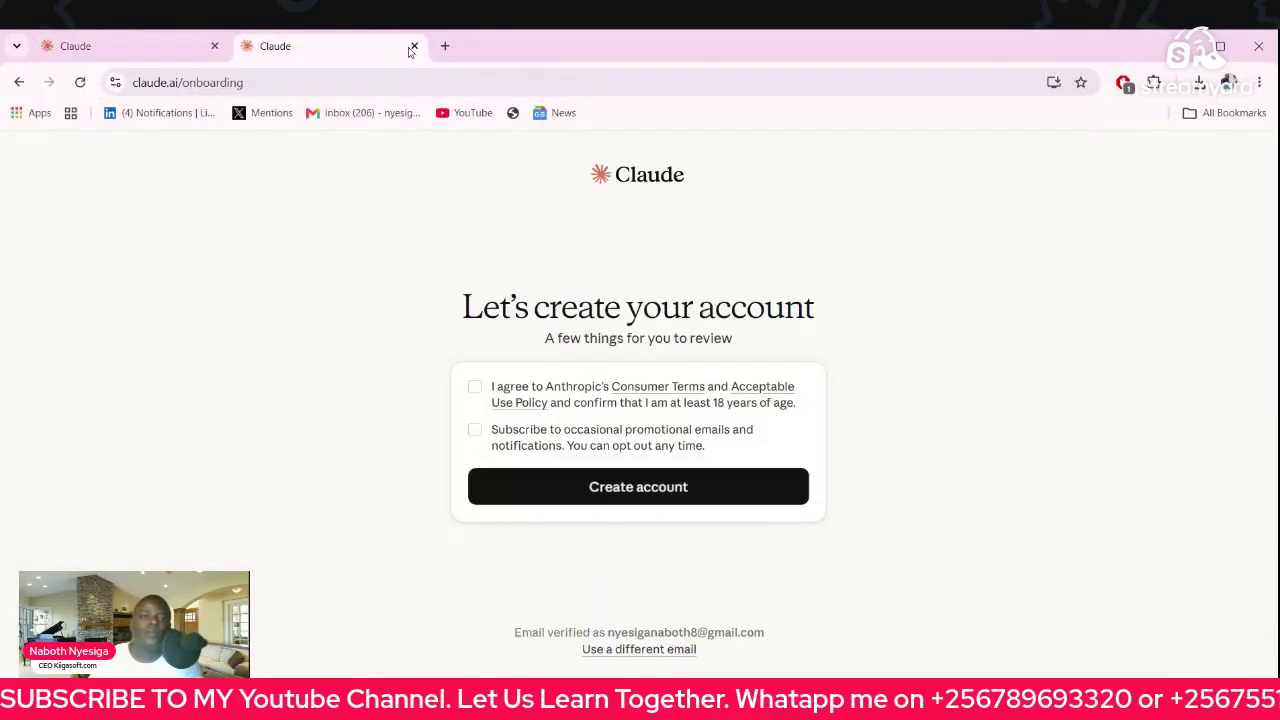
pyautogui.click(413, 47)
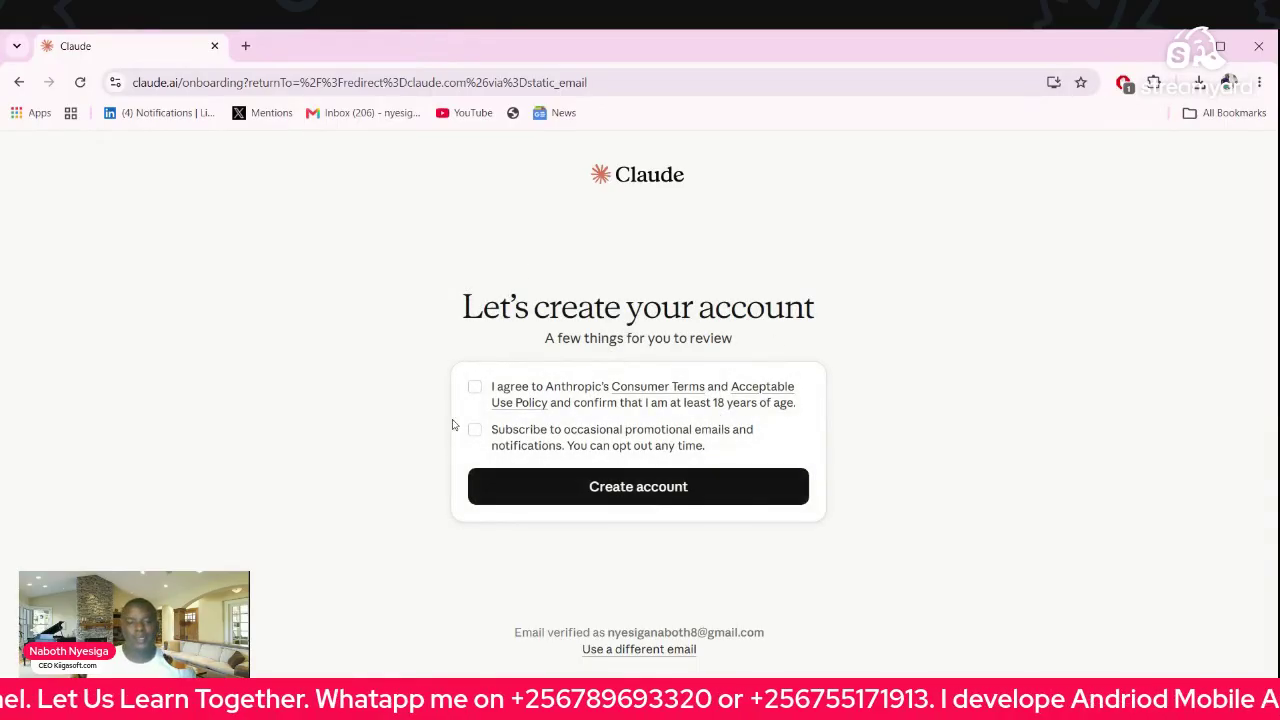
pyautogui.click(474, 387)
pyautogui.click(474, 430)
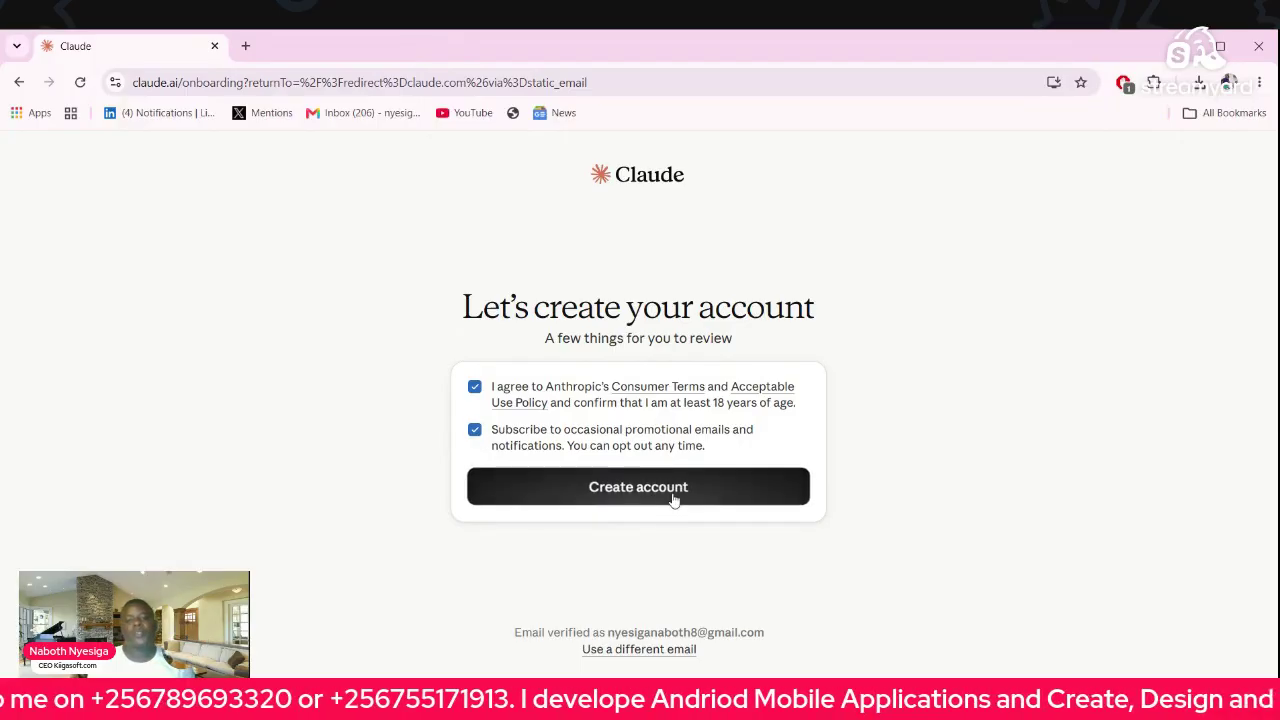
# Create the account and select the Free plan with 'Use Claude for free'
pyautogui.click(630, 502)
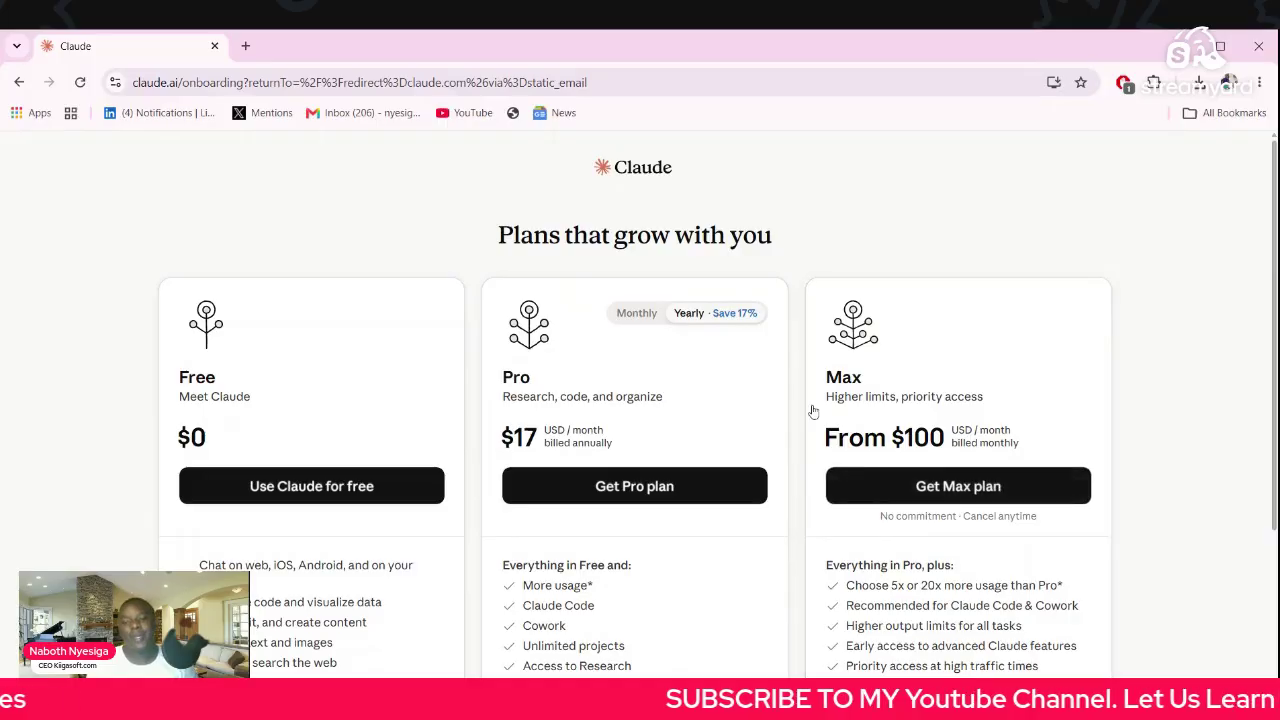
pyautogui.scroll(-1, 620, 395)
pyautogui.scroll(-2, 489, 405)
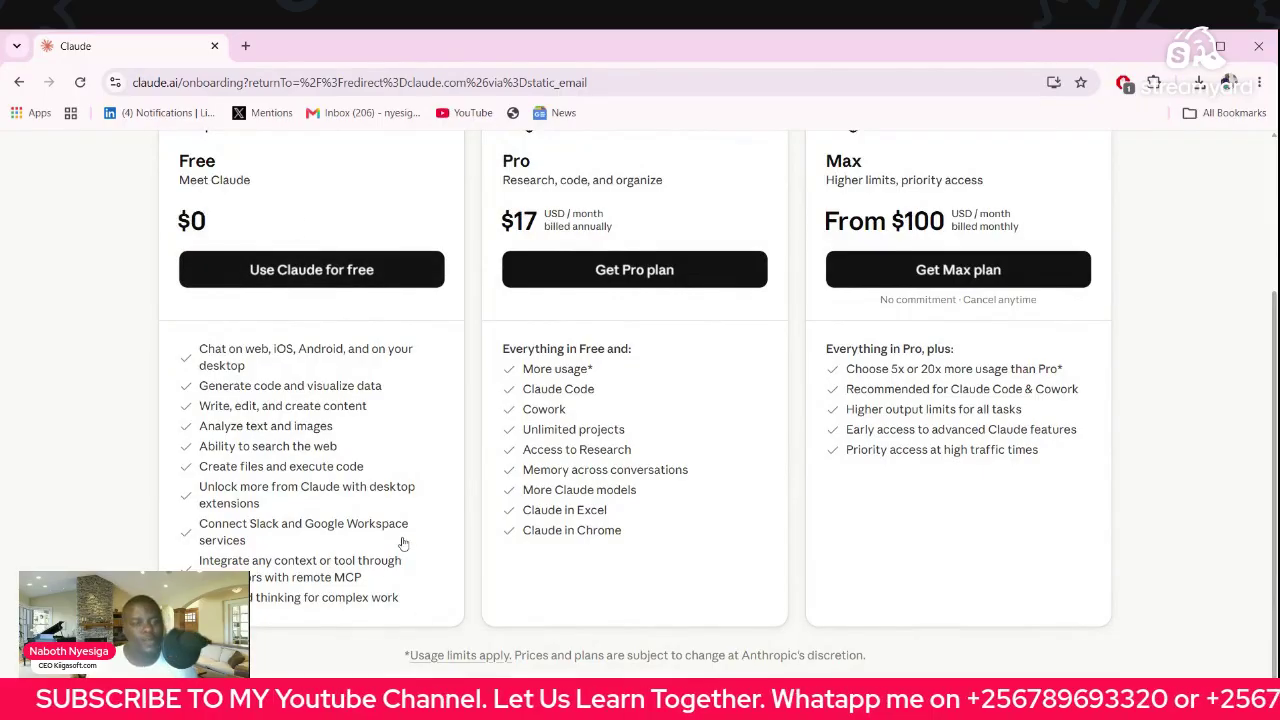
pyautogui.click(326, 277)
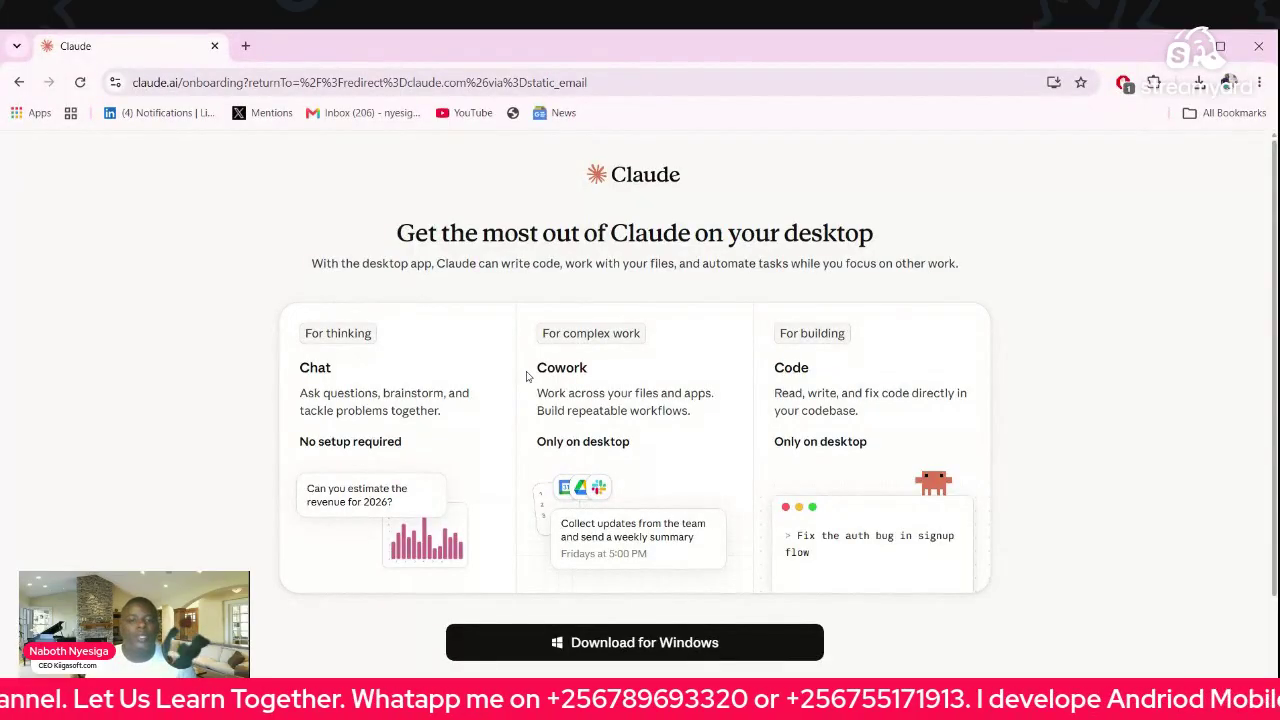
# Skip the 'Download for Windows' desktop app offer
pyautogui.scroll(-1, 690, 381)
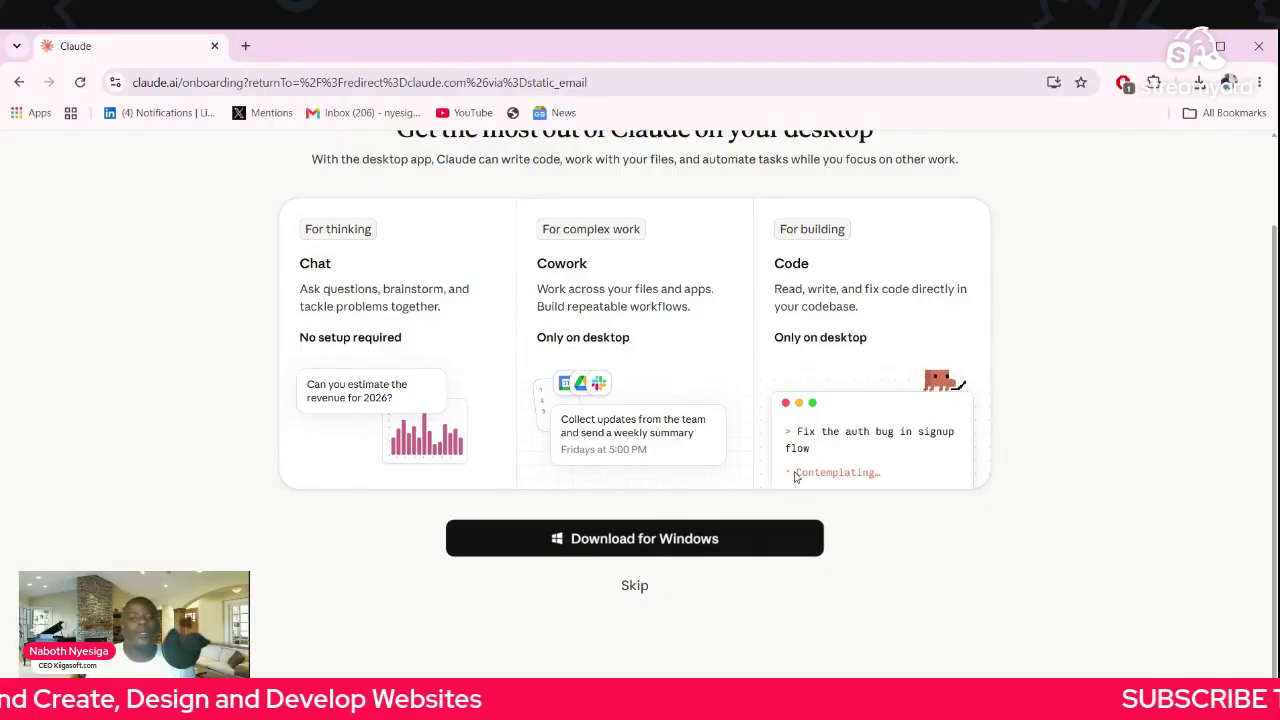
pyautogui.scroll(1, 338, 268)
pyautogui.scroll(-1, 480, 420)
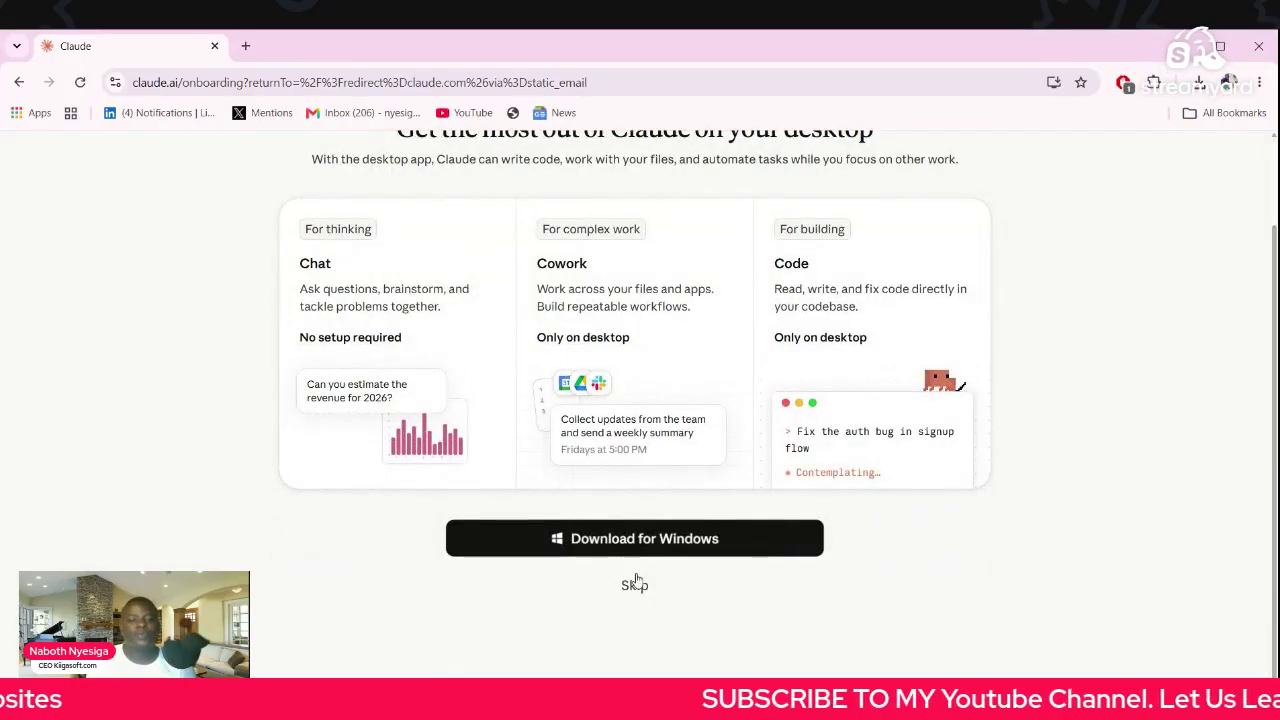
pyautogui.scroll(1, 622, 499)
pyautogui.scroll(-1, 480, 520)
pyautogui.scroll(1, 620, 600)
pyautogui.click(632, 672)
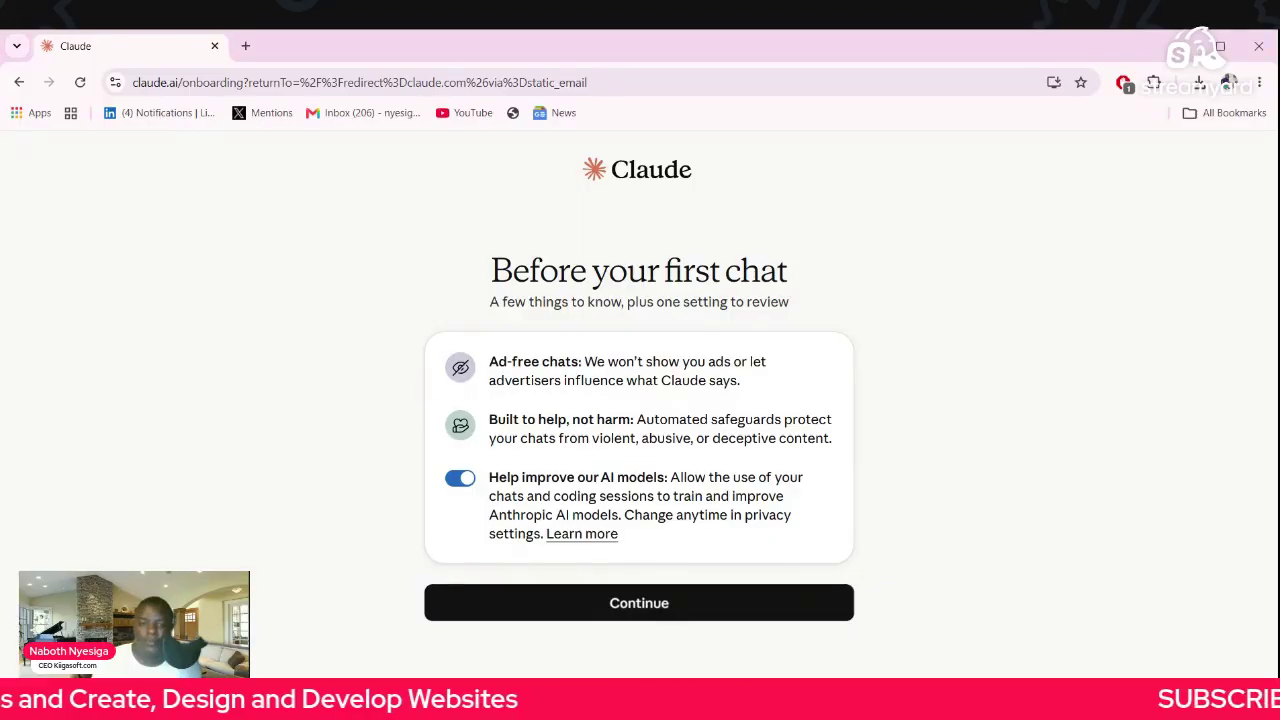
# Leave 'Help improve our AI models' on and continue past the 'Before your first chat' notes
pyautogui.moveTo(489, 361); pyautogui.dragTo(584, 380)
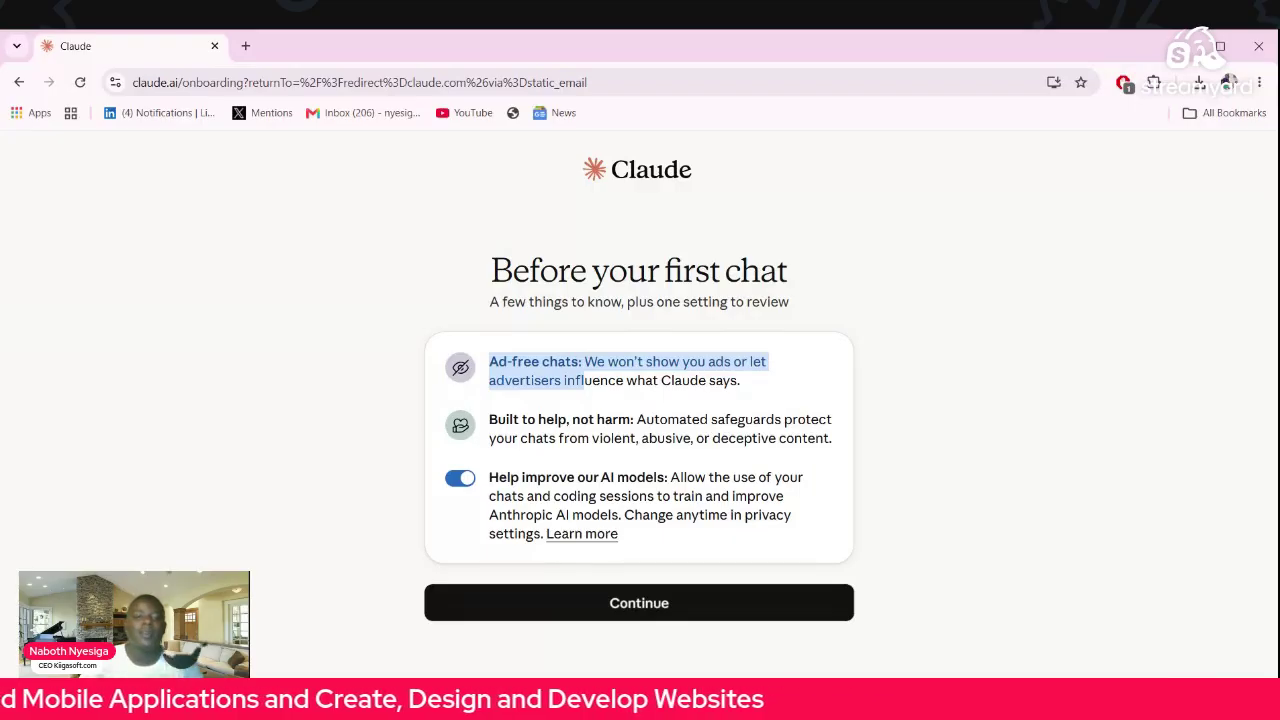
pyautogui.click(461, 479)
pyautogui.click(462, 480)
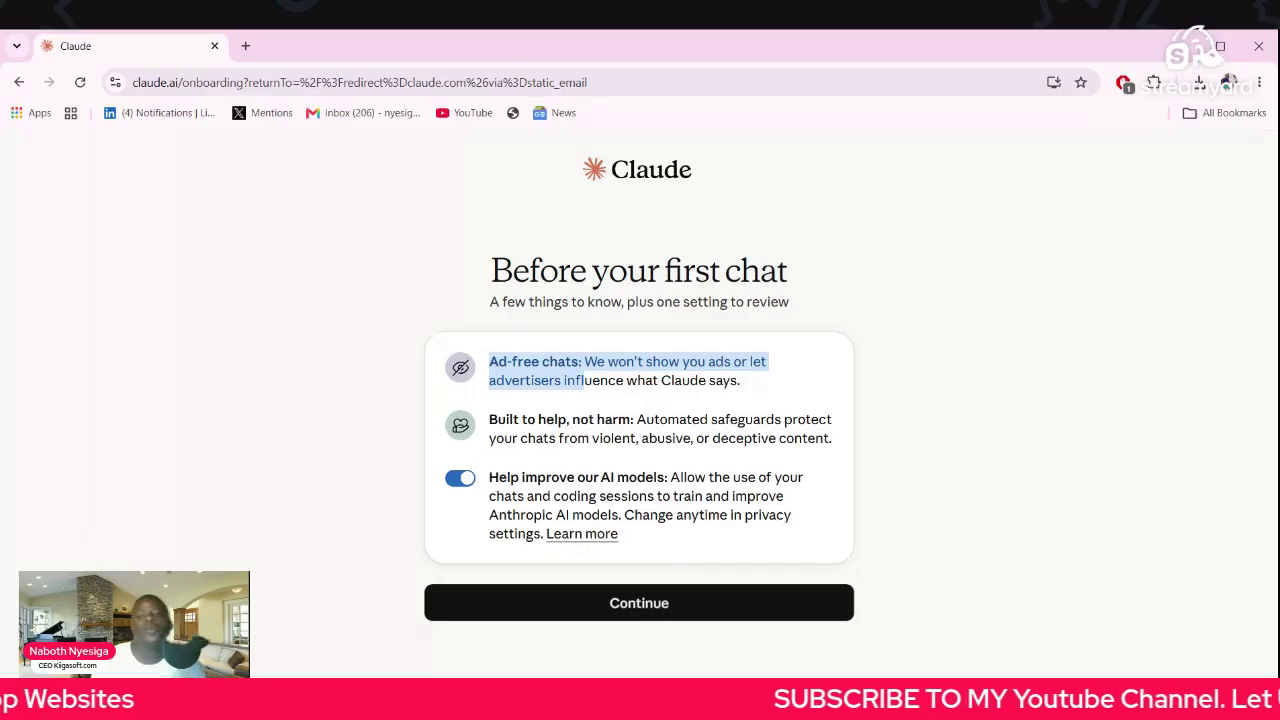
pyautogui.click(663, 603)
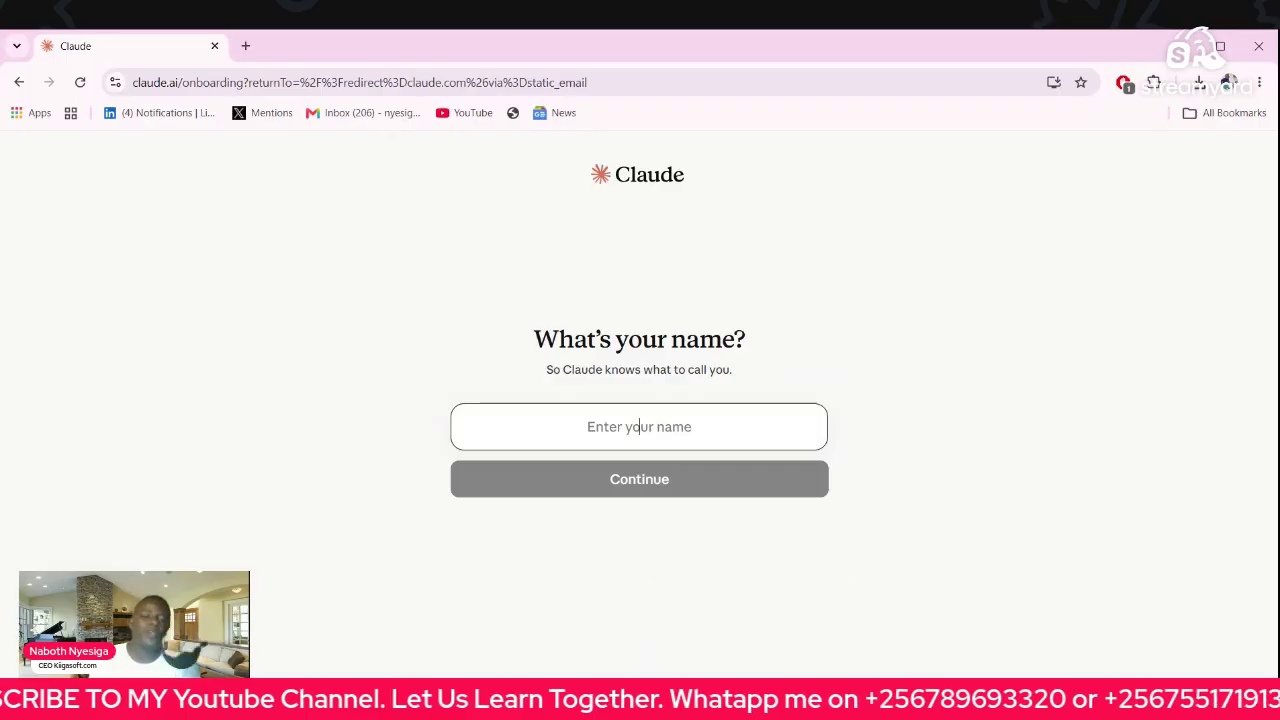
# Enter the user's name and submit it
pyautogui.write('N')
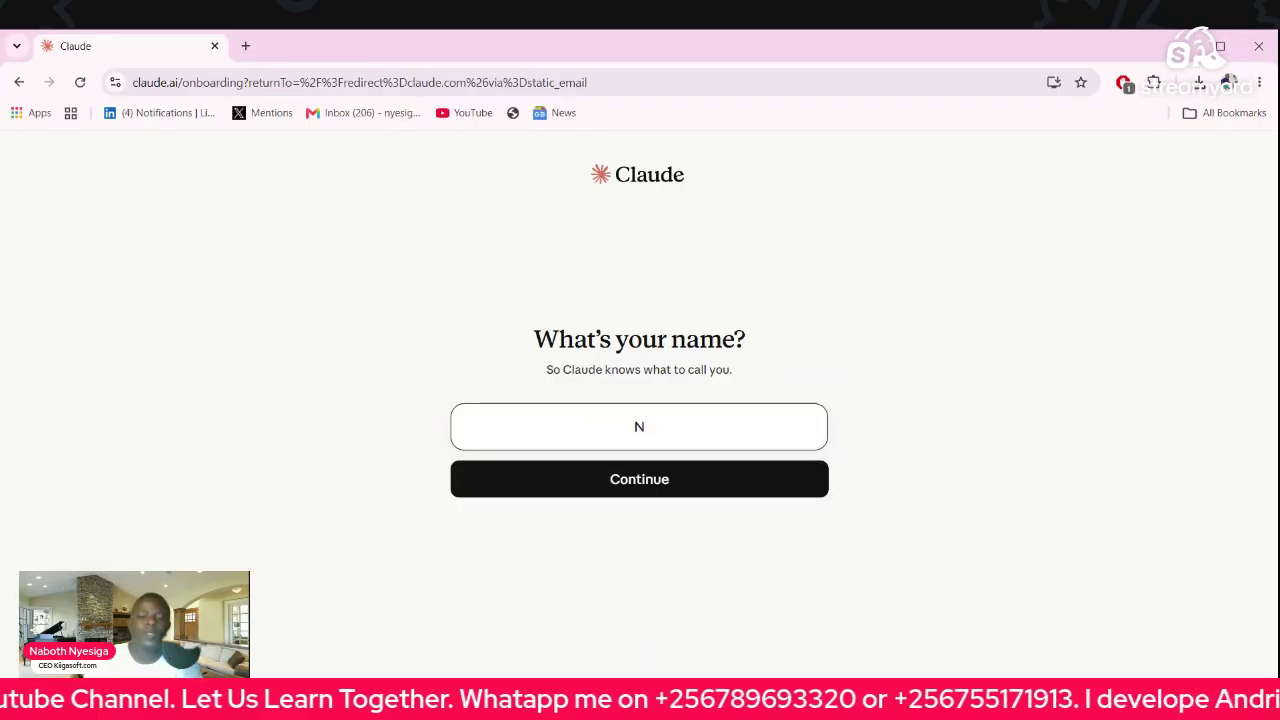
pyautogui.write('ABO U')
pyautogui.press('BackSpace')
pyautogui.write('UG 256')
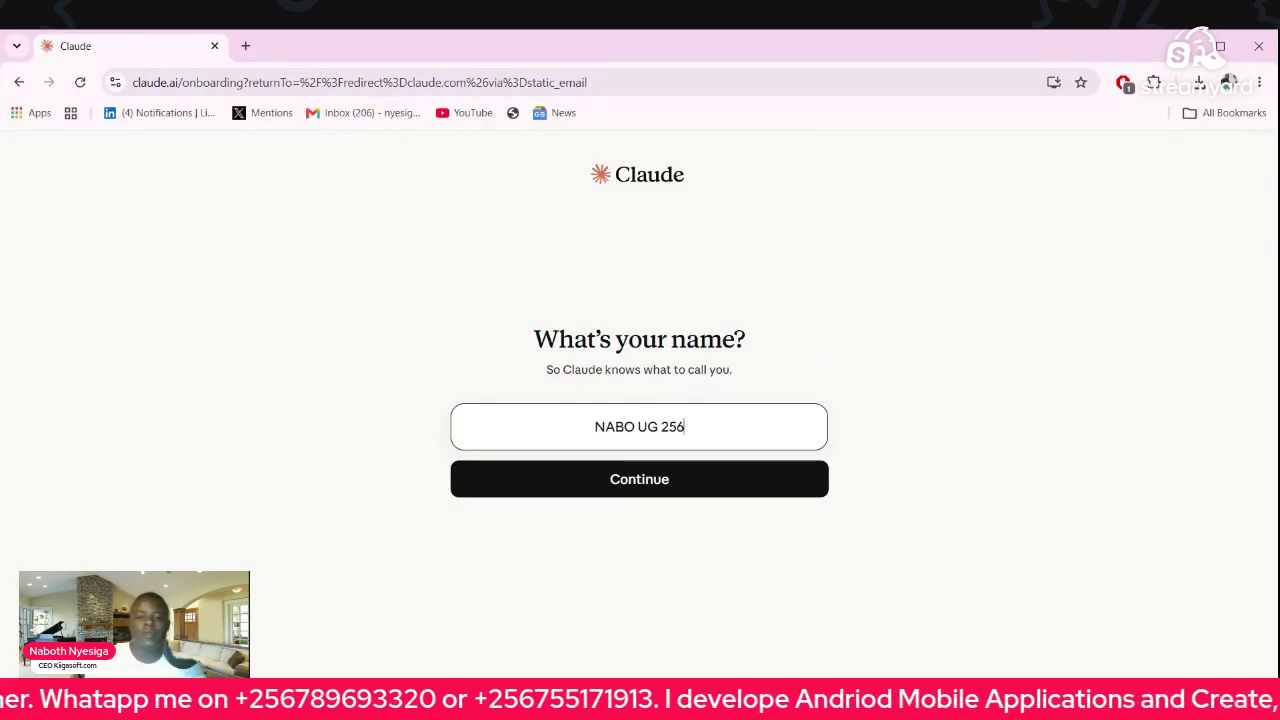
pyautogui.click(641, 482)
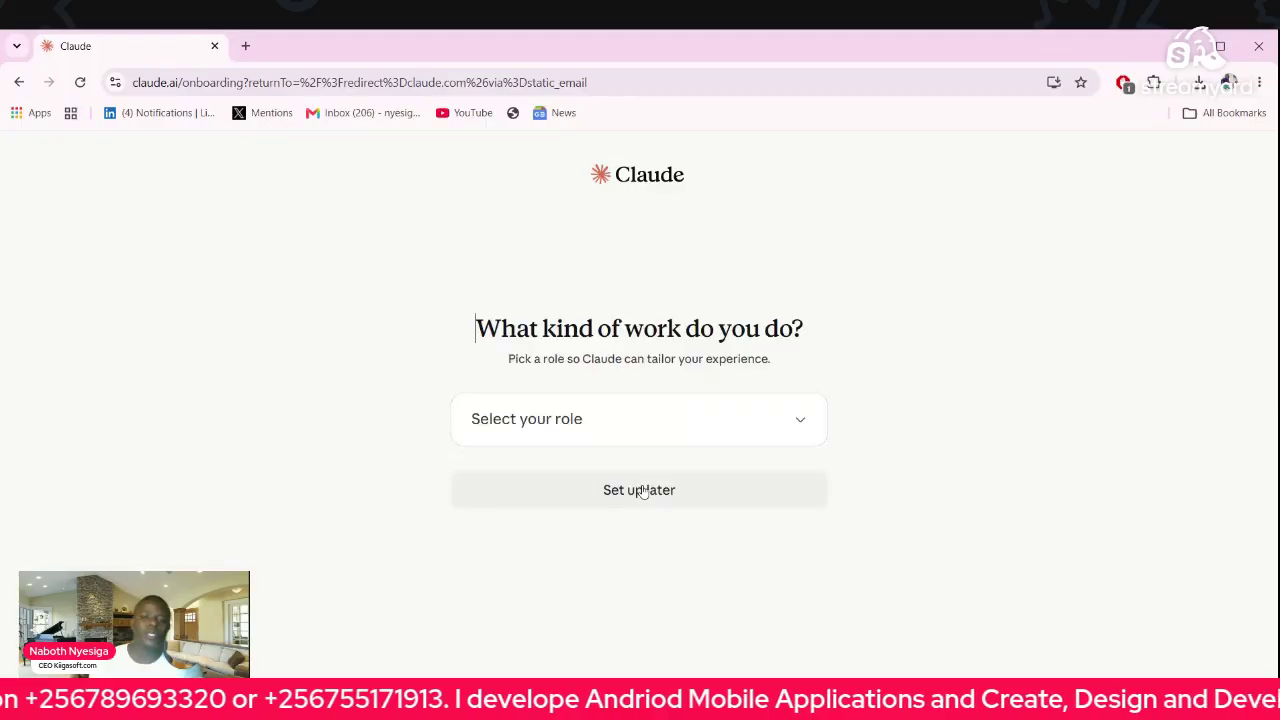
# Set the work role to Other instead of Researcher and pick 'Brainstorm with me'
pyautogui.click(618, 422)
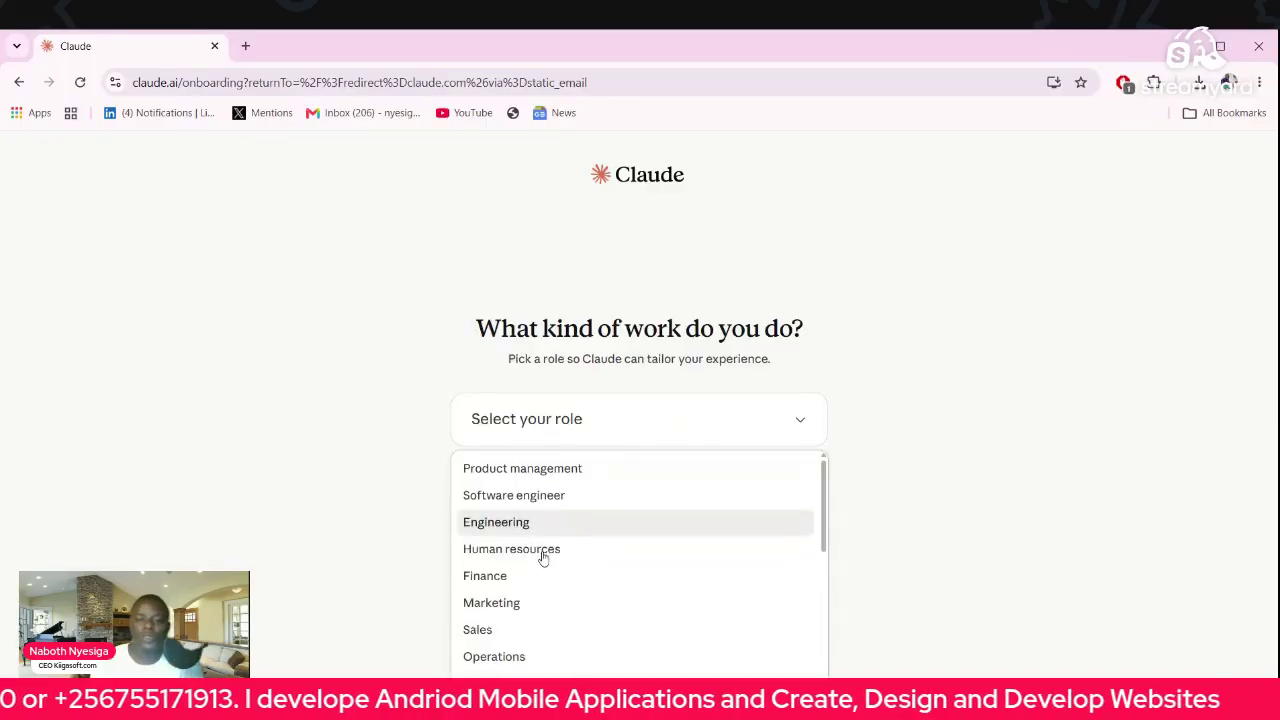
pyautogui.scroll(-3, 571, 623)
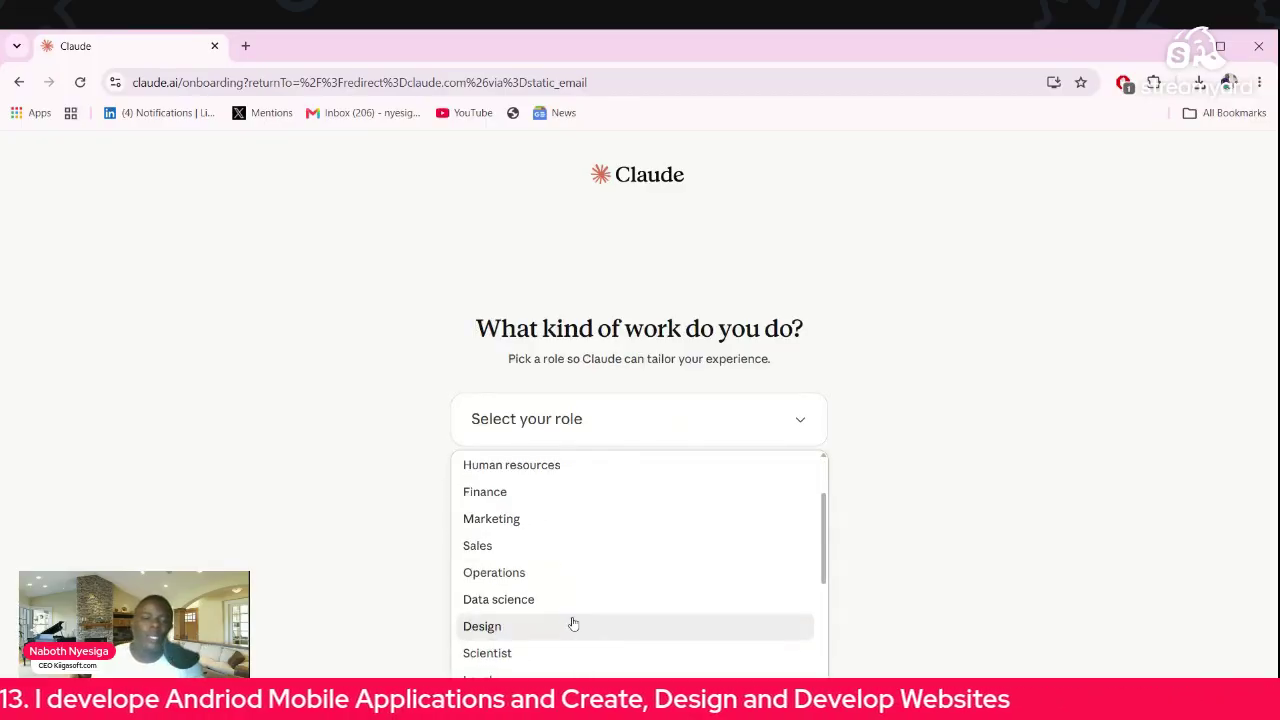
pyautogui.scroll(-2, 533, 640)
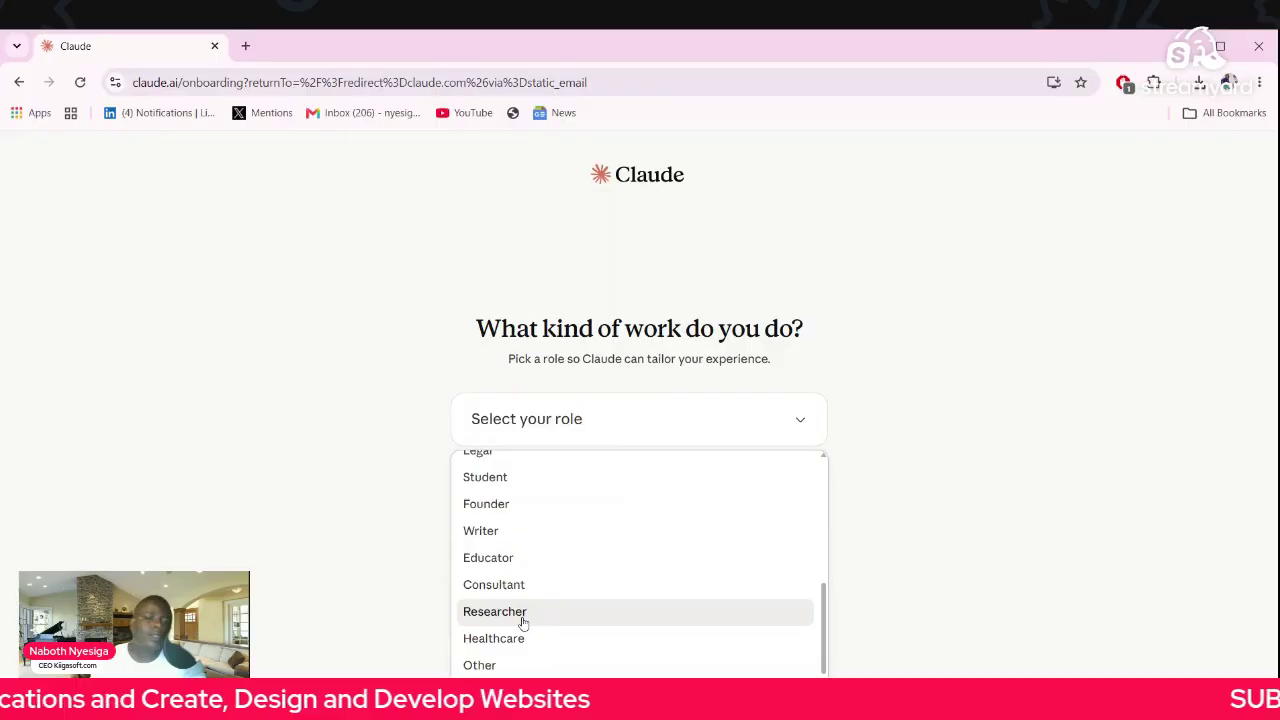
pyautogui.click(523, 615)
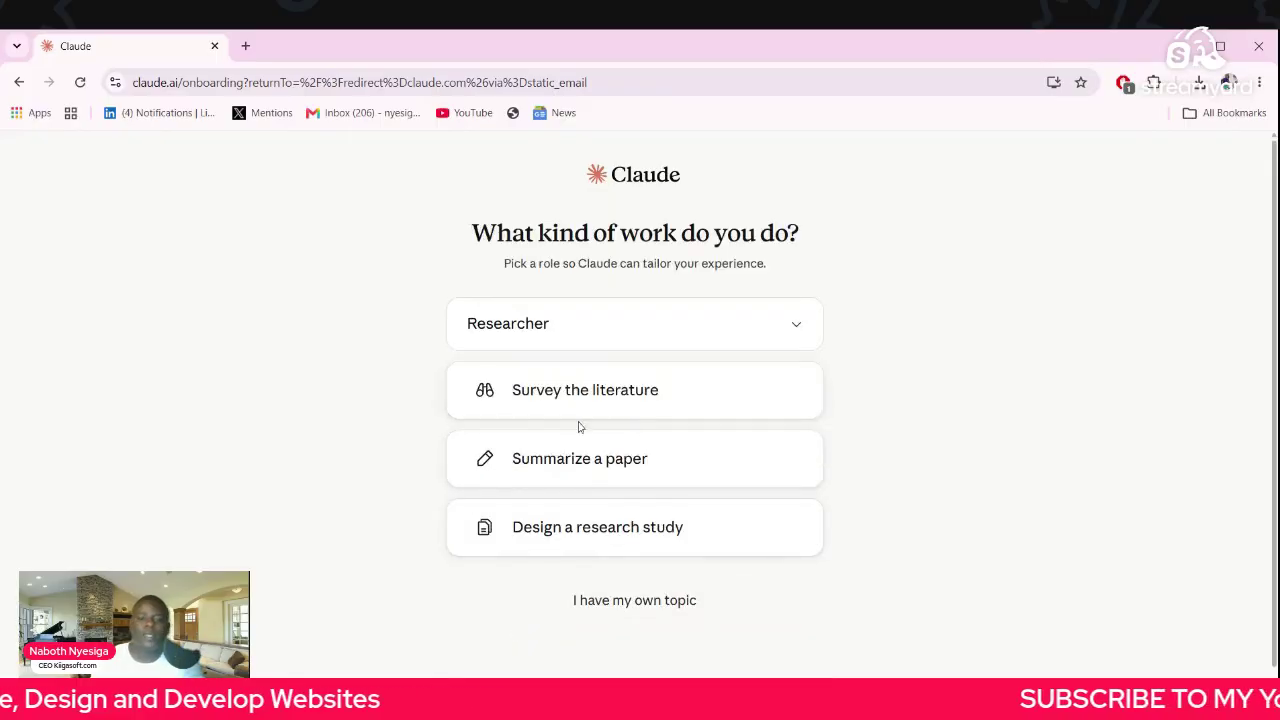
pyautogui.click(654, 343)
pyautogui.scroll(-3, 517, 523)
pyautogui.scroll(-3, 497, 582)
pyautogui.click(516, 579)
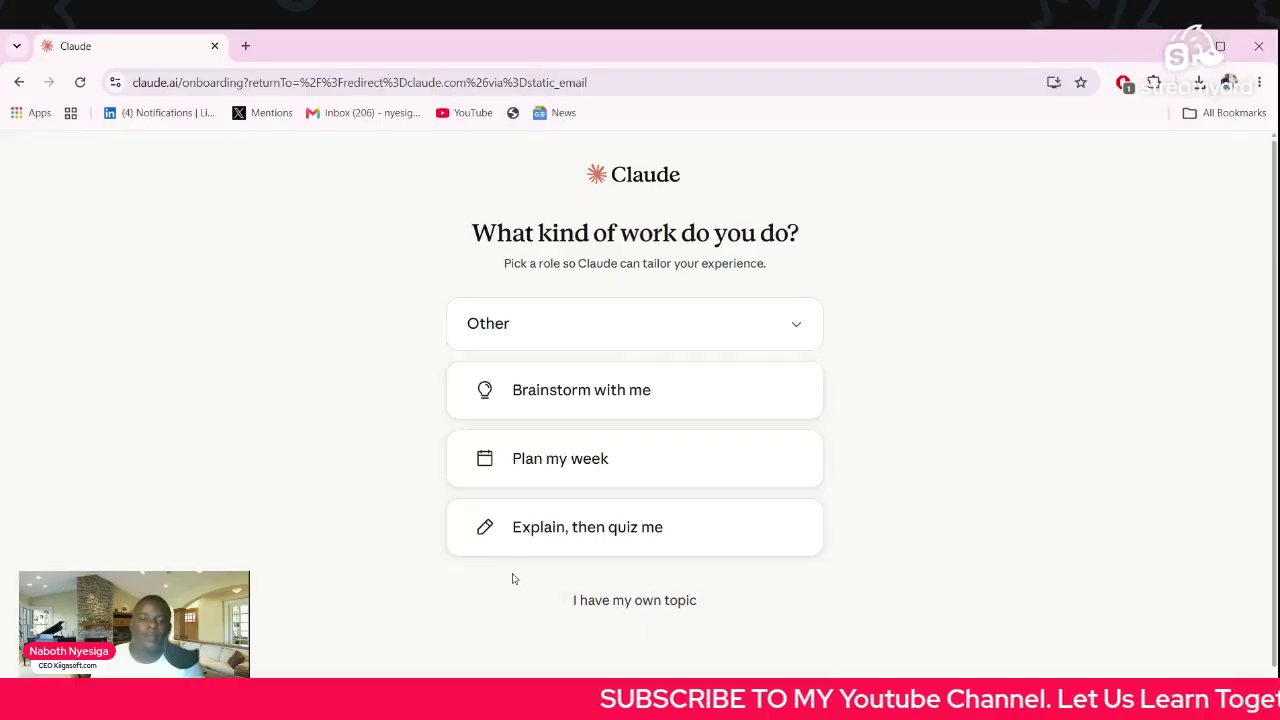
pyautogui.click(578, 400)
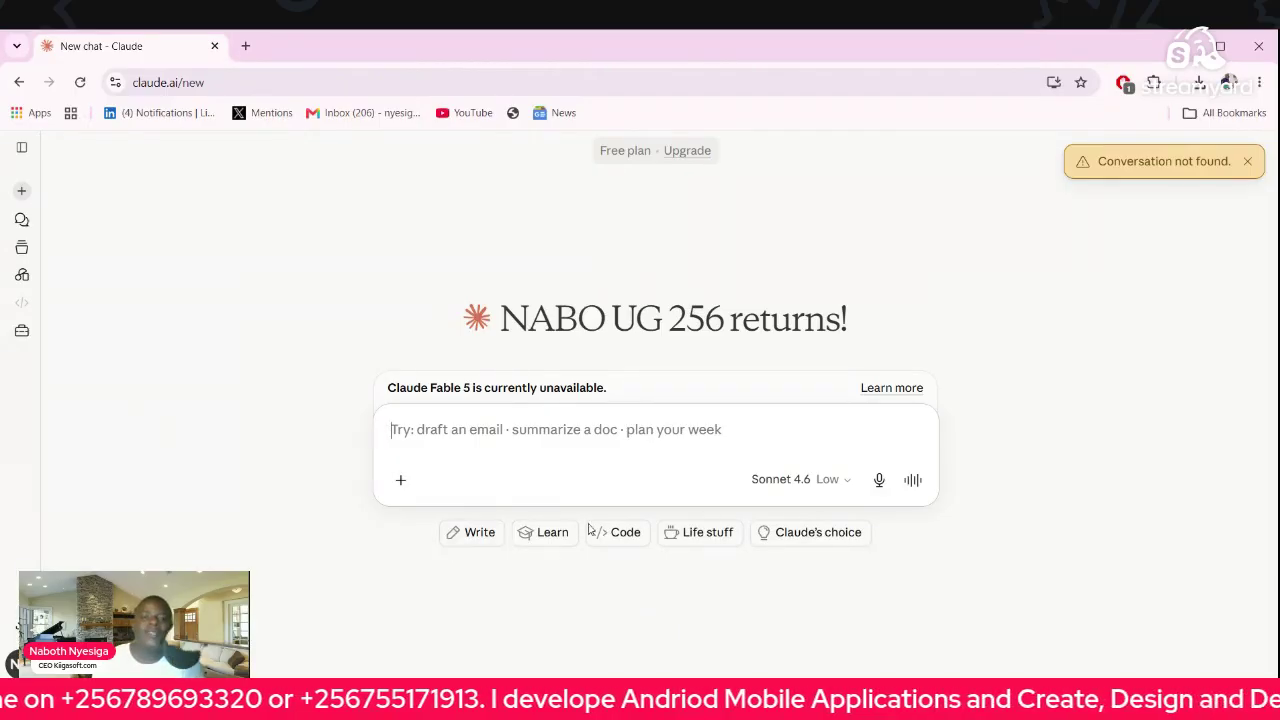
# Keep Sonnet 4.6 and send 'hOW ARE YOU. I AM NEW HERE GIVE A JOKE'
pyautogui.click(845, 483)
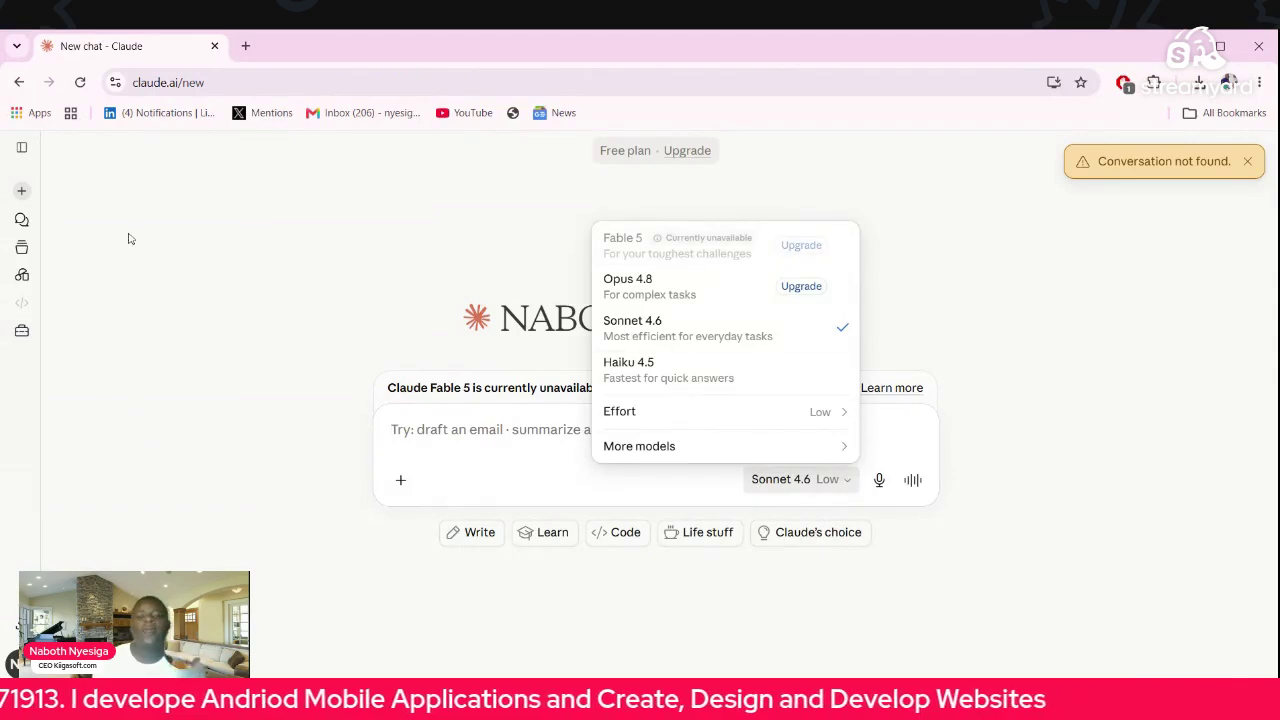
pyautogui.click(365, 212)
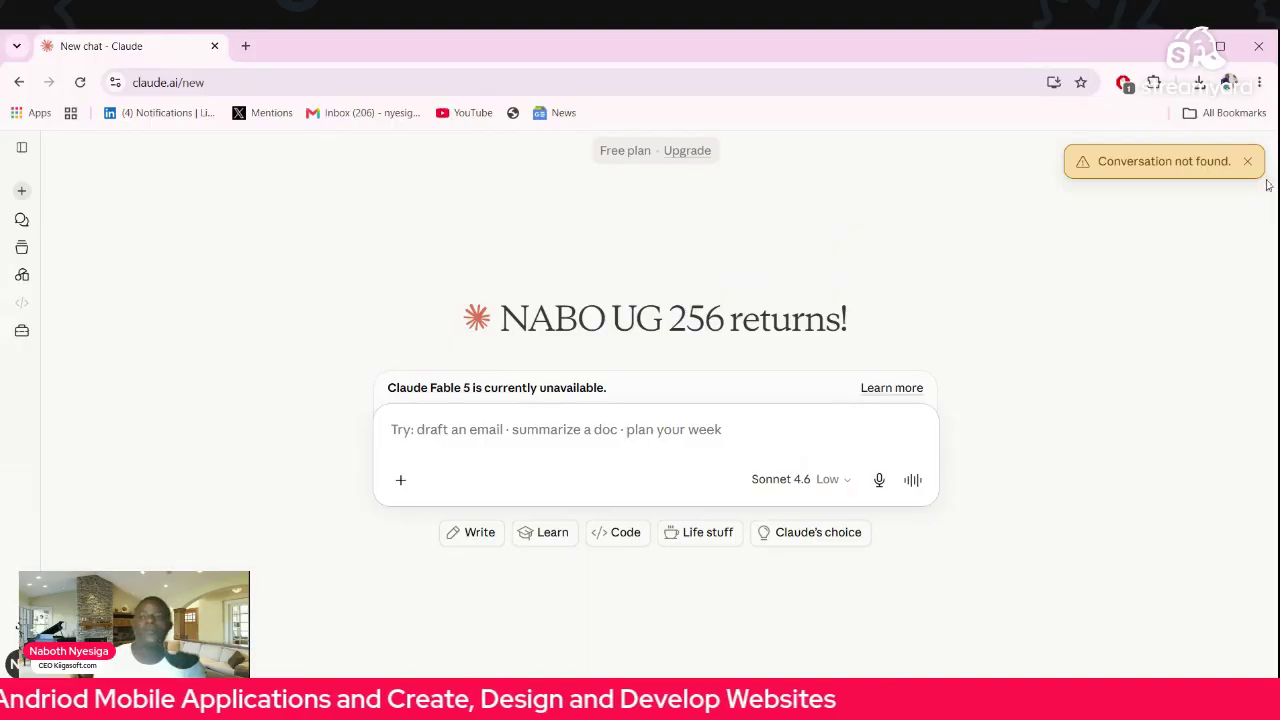
pyautogui.click(1247, 161)
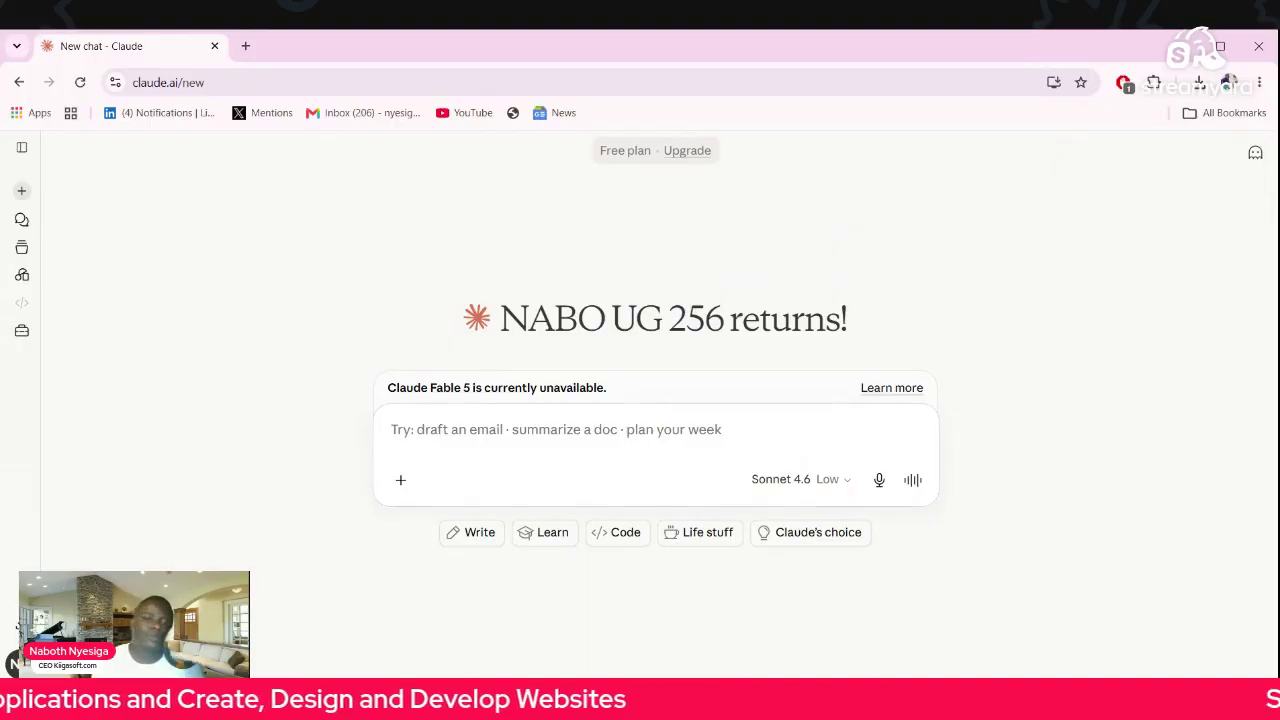
pyautogui.write('hO')
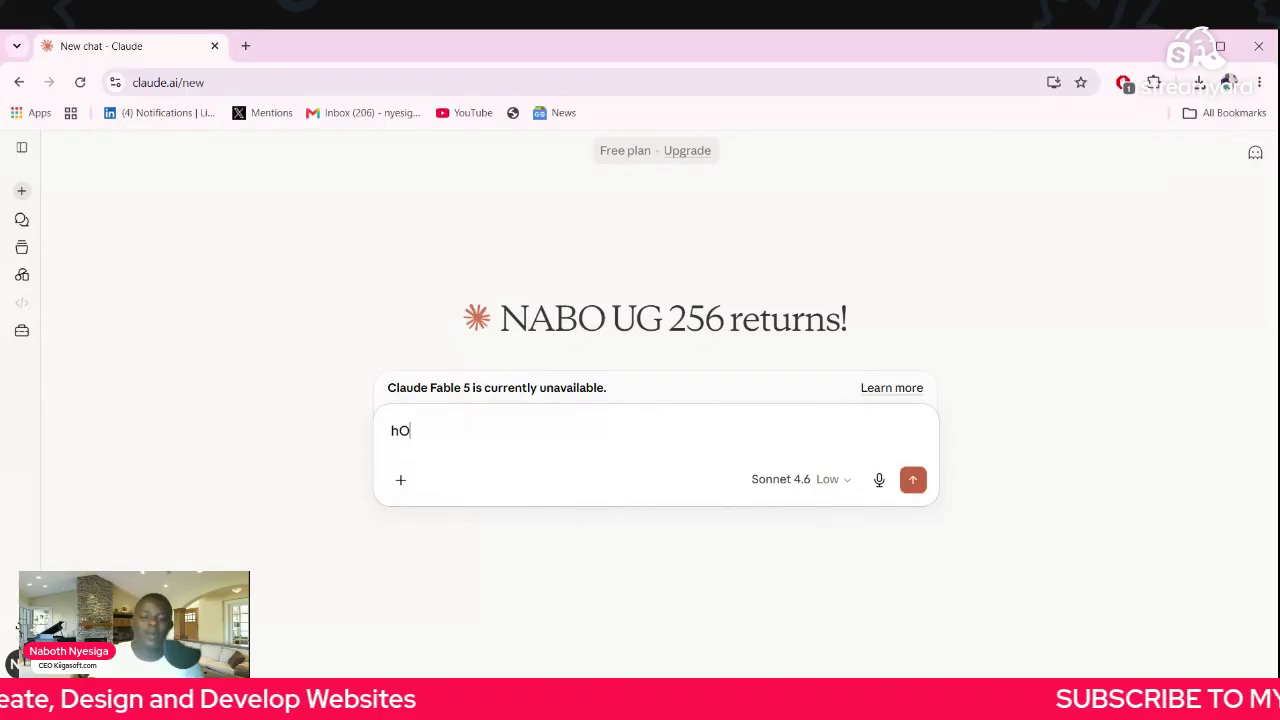
pyautogui.write('W ARE YOU')
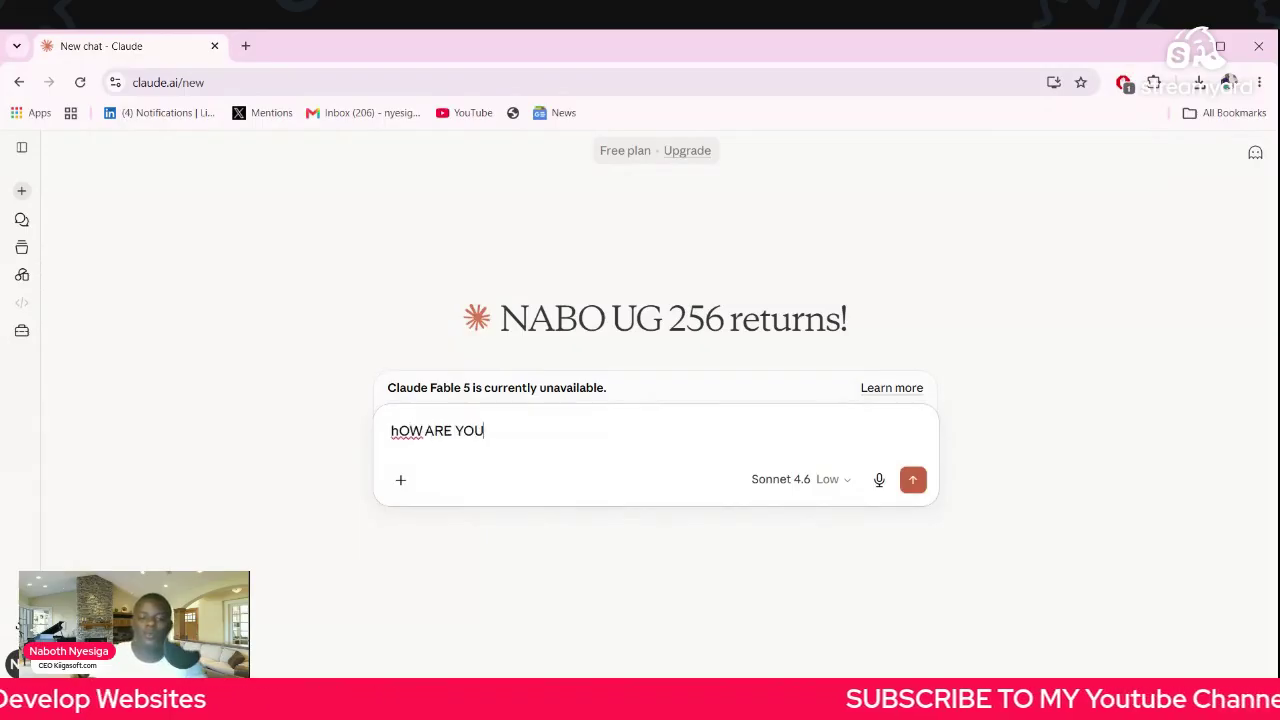
pyautogui.write('. I AM')
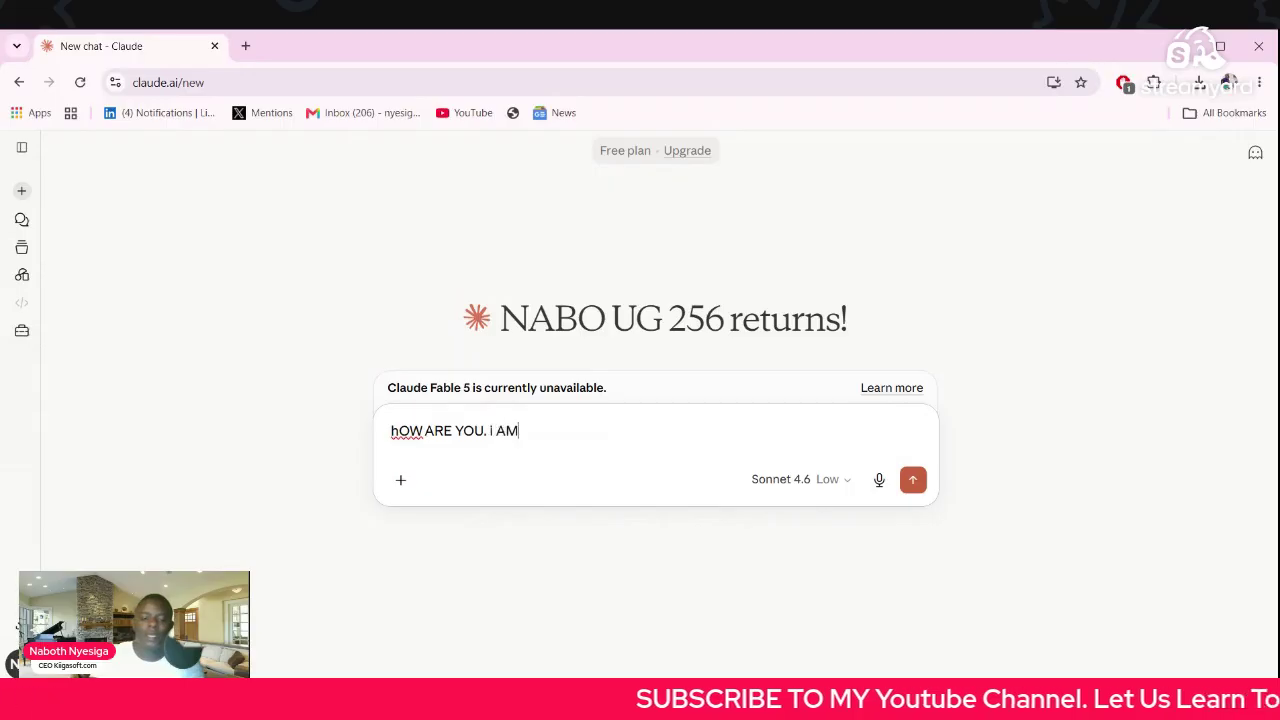
pyautogui.write(' NEW HERE')
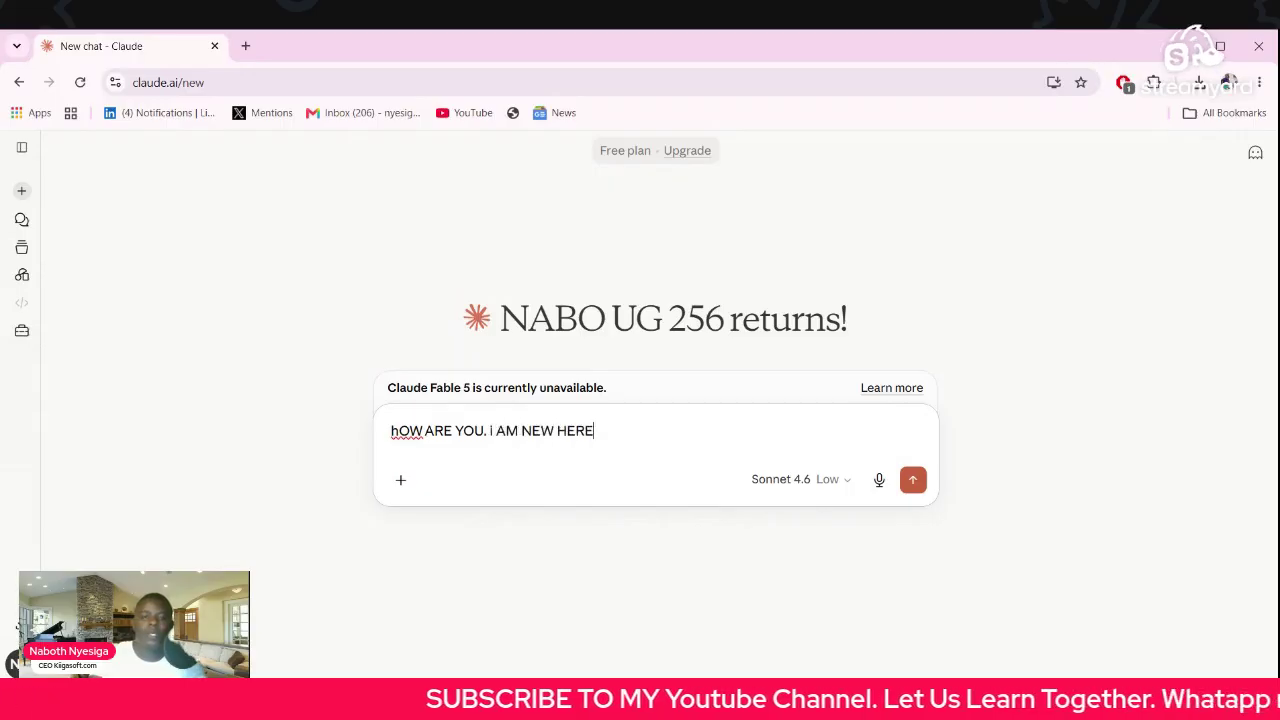
pyautogui.write(' GIVE A JOKE')
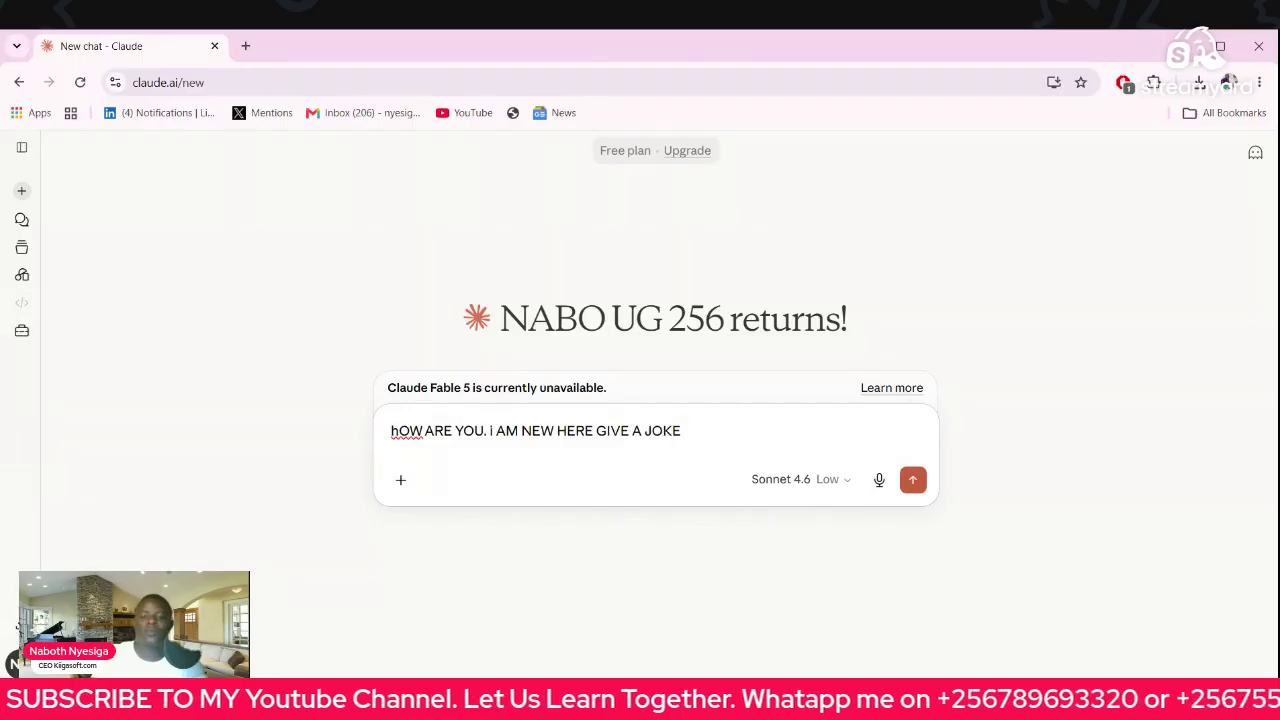
pyautogui.press('Return')
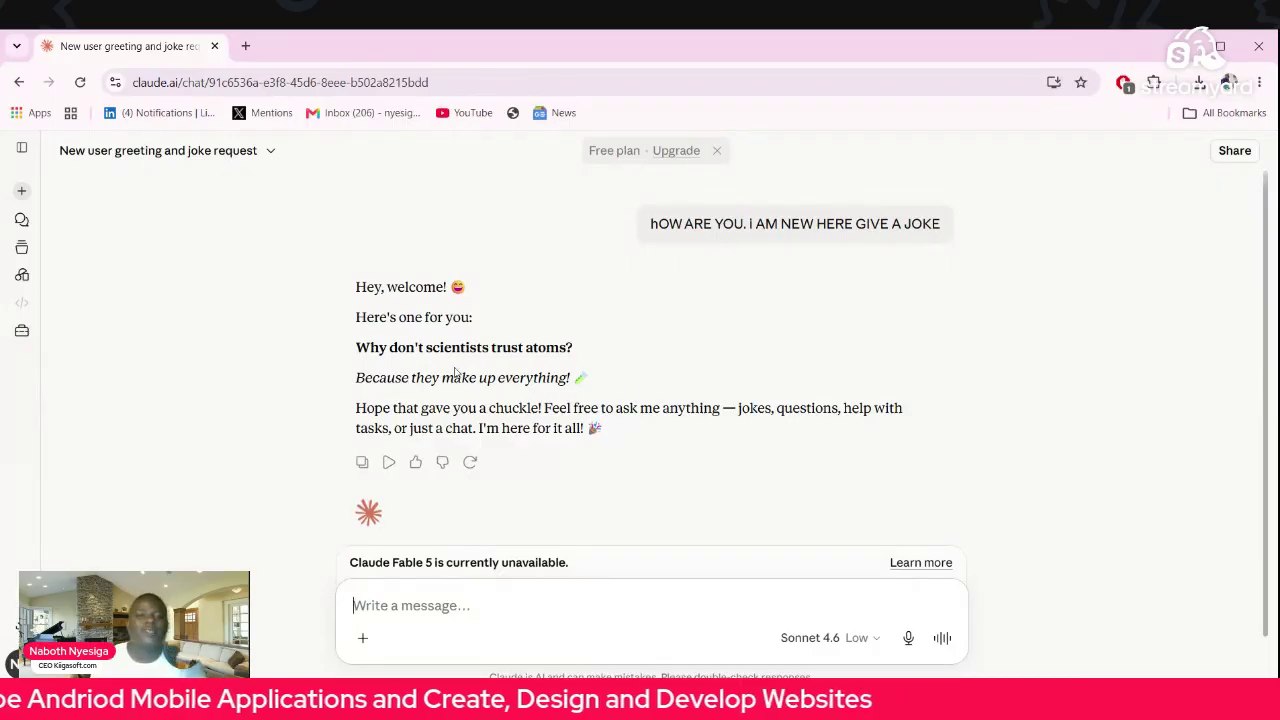
# Send the follow-up 'Another joke pleaase' in the same chat
pyautogui.scroll(-1, 420, 399)
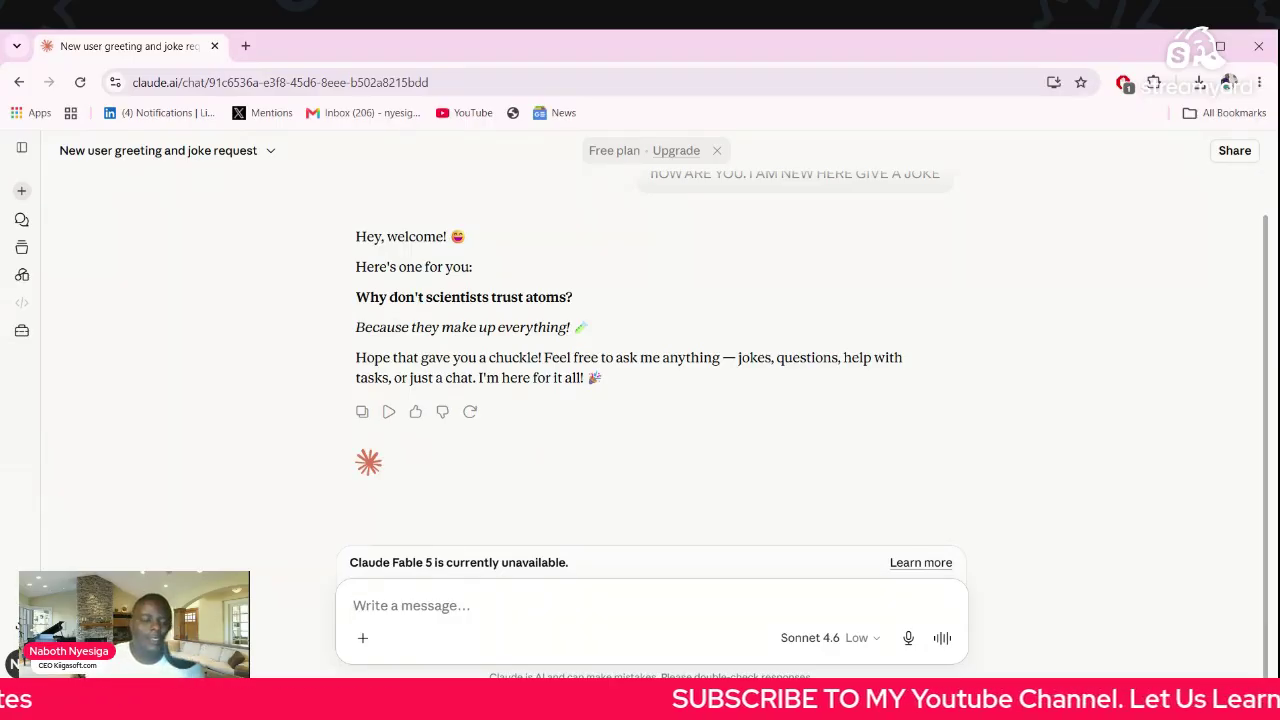
pyautogui.write('Anot')
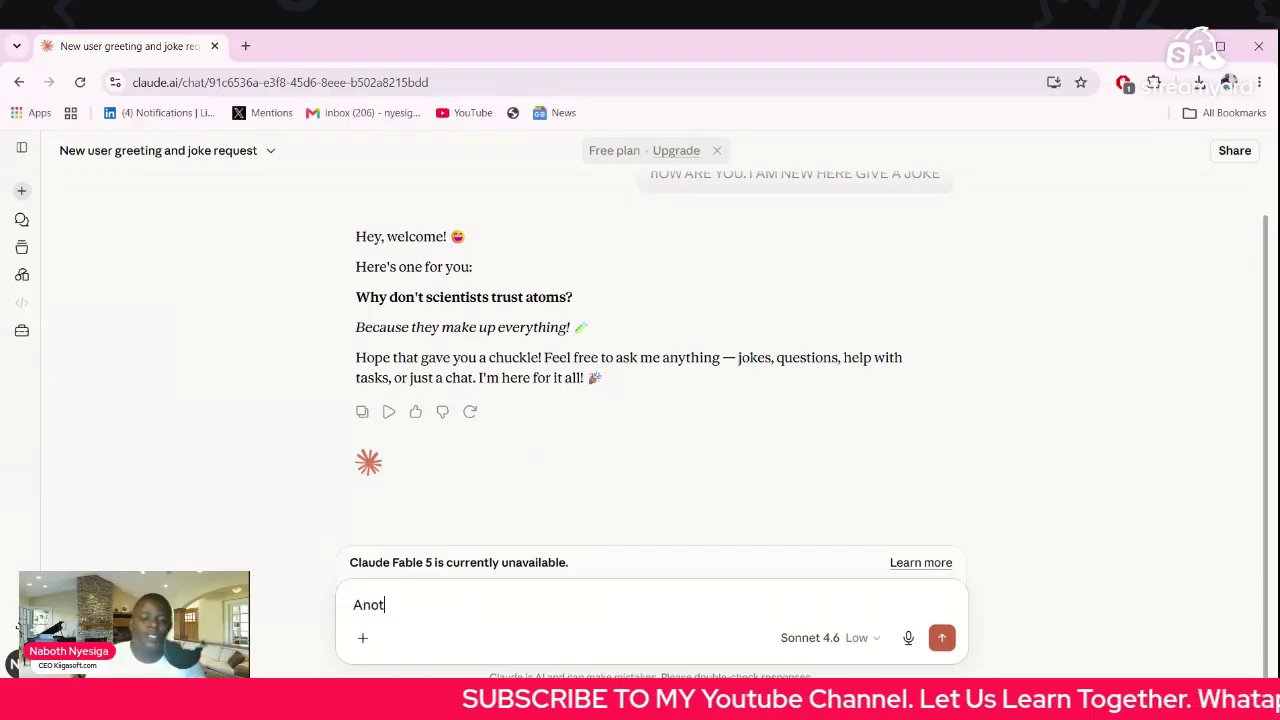
pyautogui.write('her joke ')
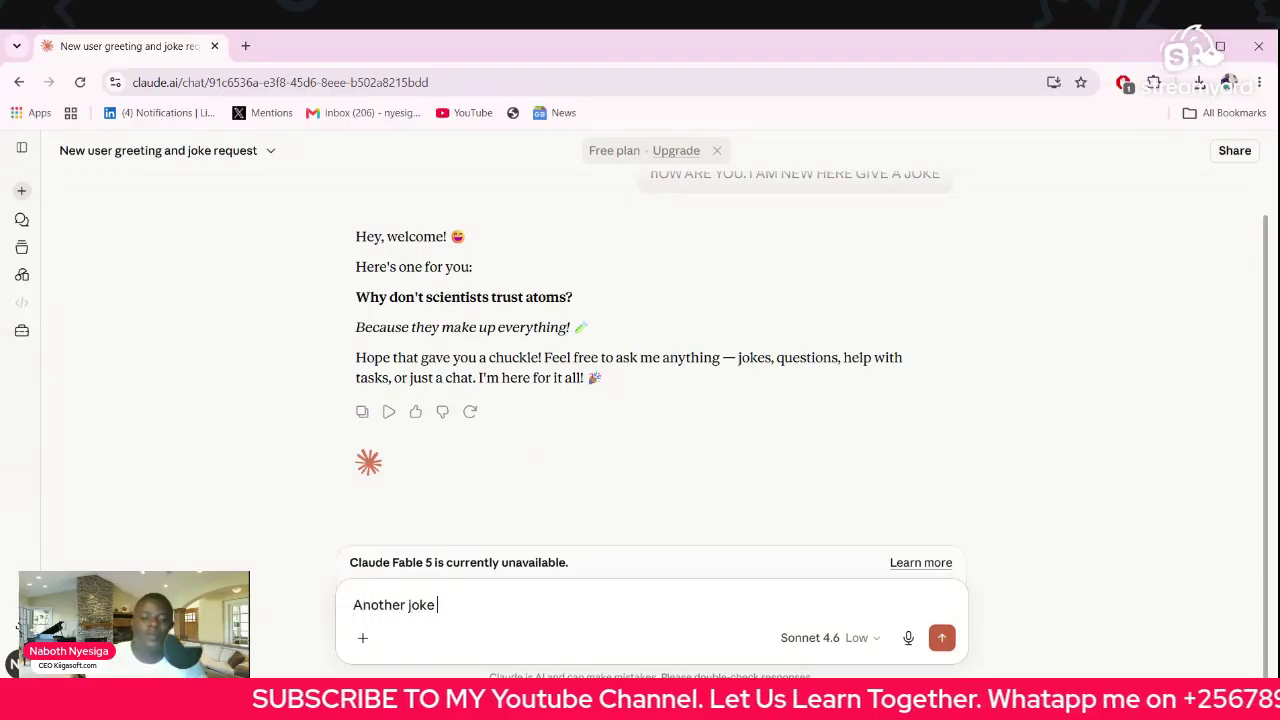
pyautogui.write('pleaase')
pyautogui.press('Return')
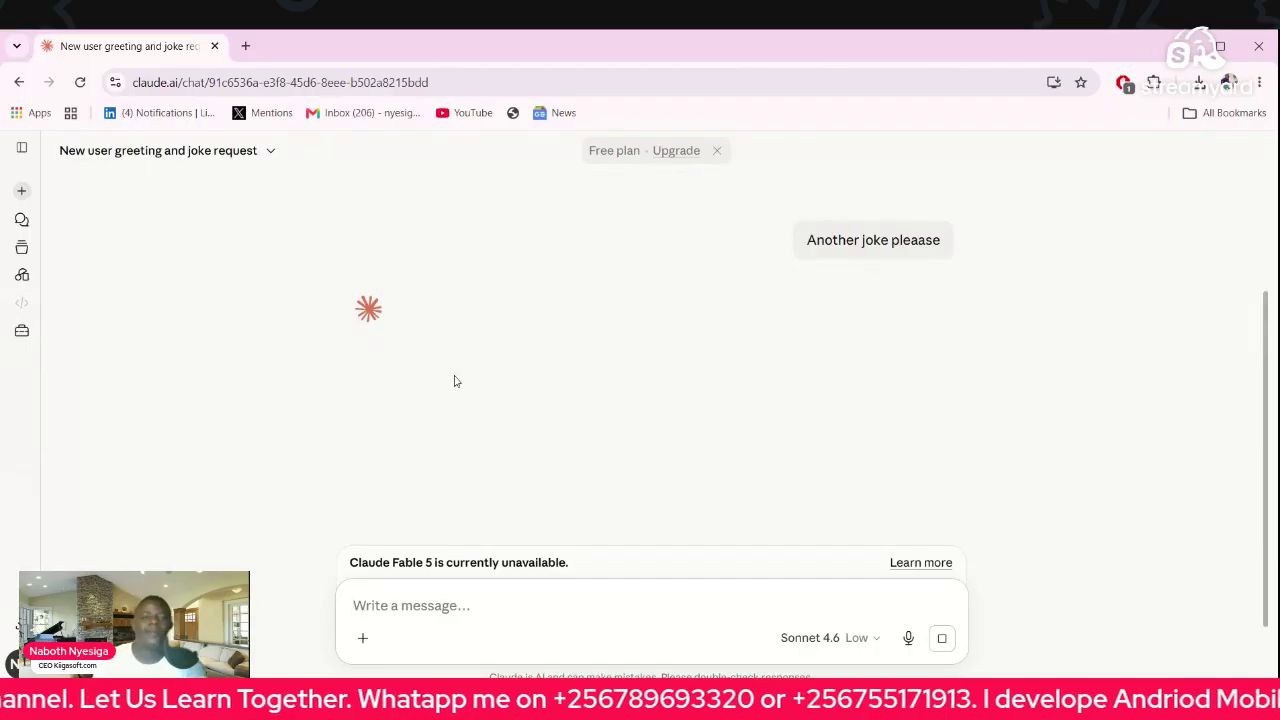
pyautogui.scroll(2, 455, 381)
pyautogui.scroll(-2, 520, 418)
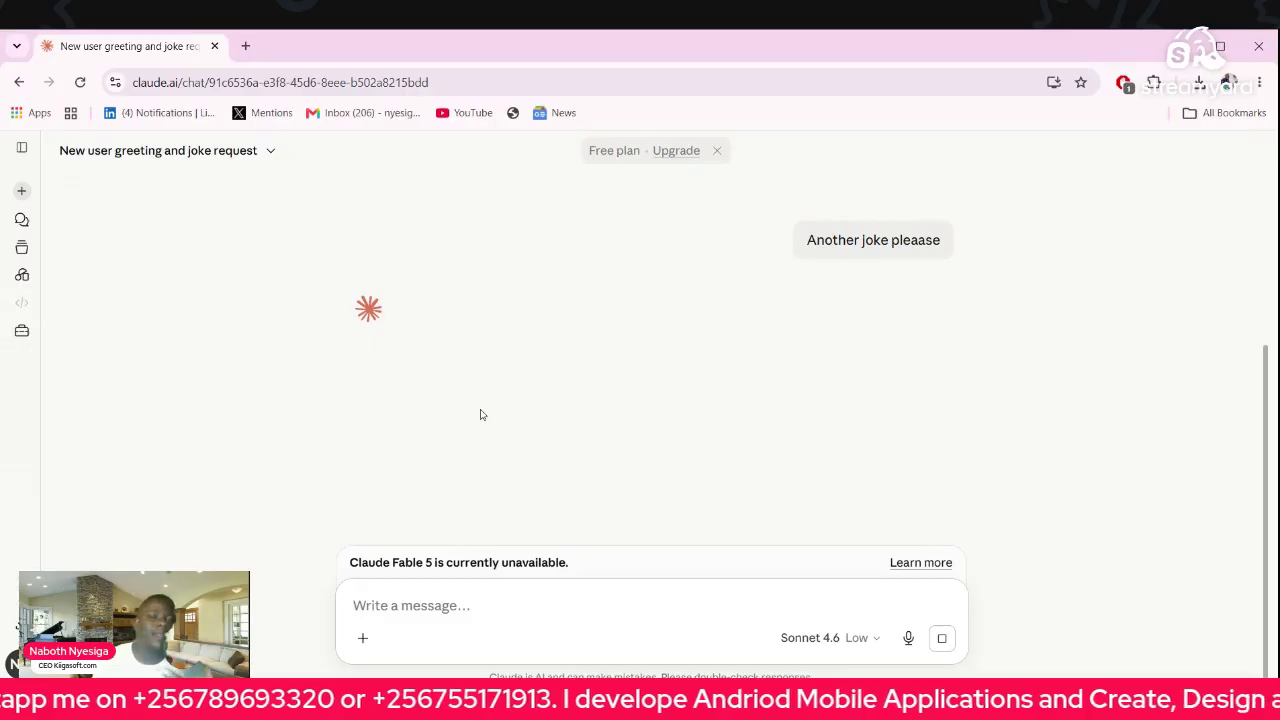